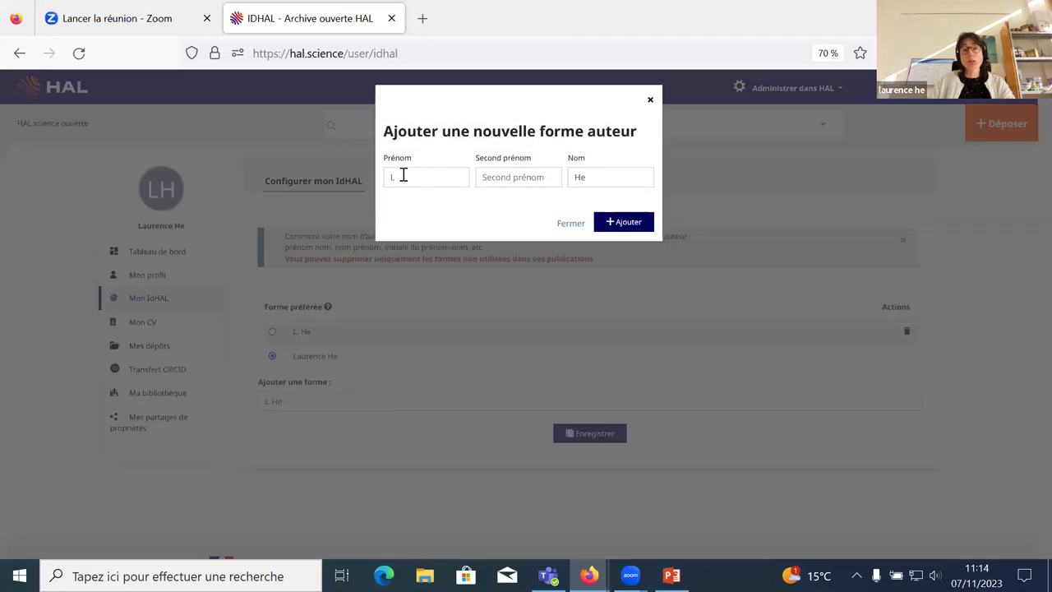
- Associate the publication "Test idHAL - SOAR" (hal-04266808) with the IdHAL from the list matching the author forms
click(650, 101)
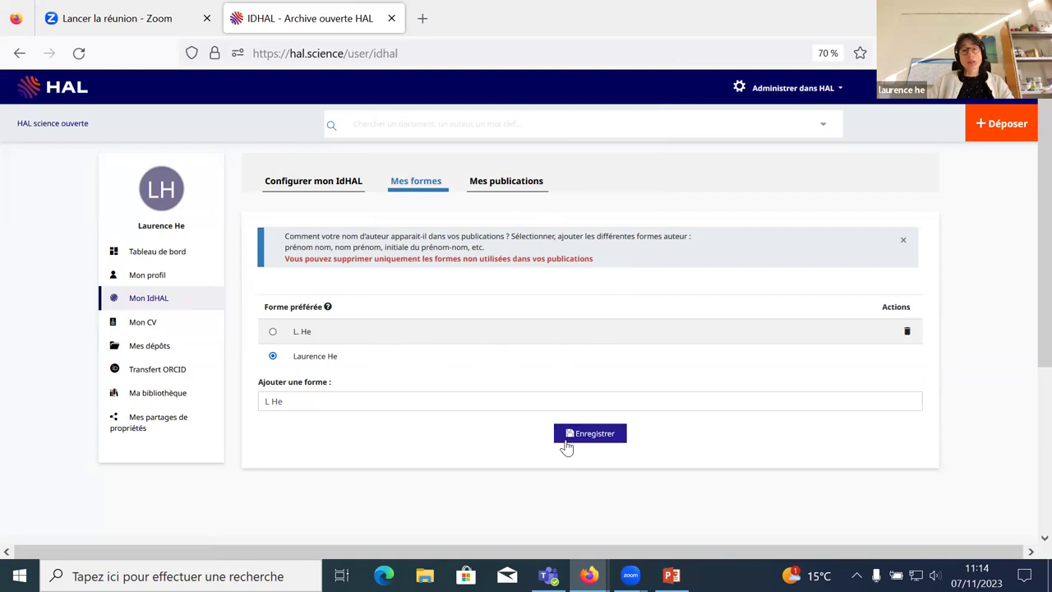
click(500, 184)
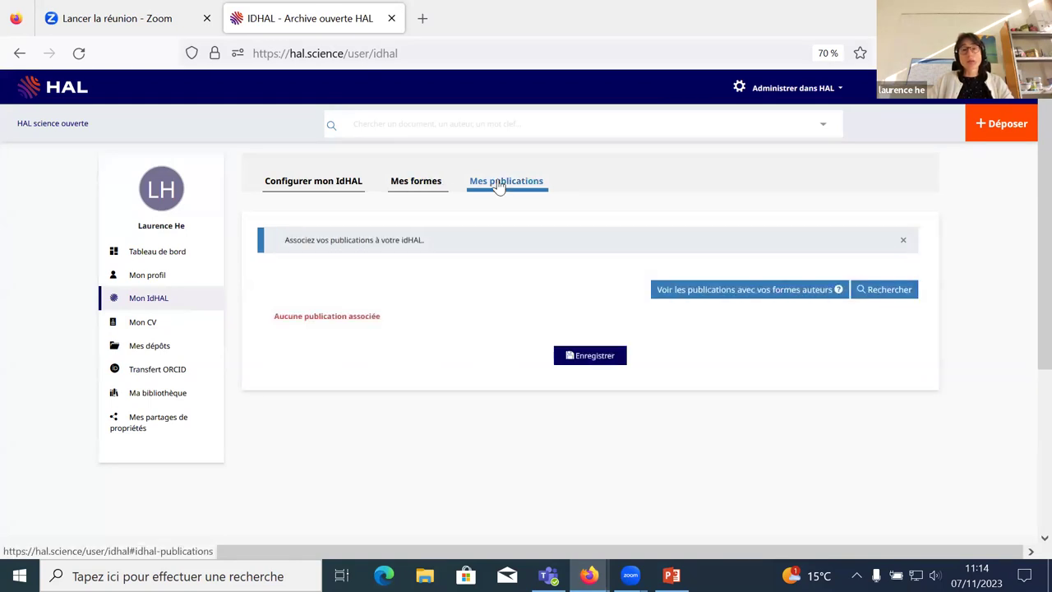
click(698, 298)
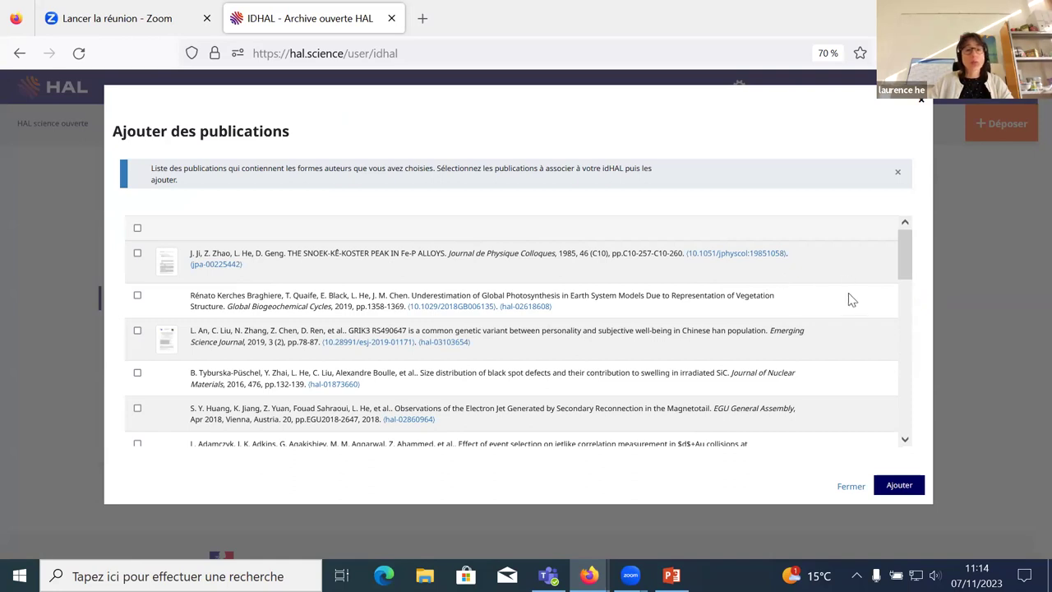
scroll(889, 267, down, 3)
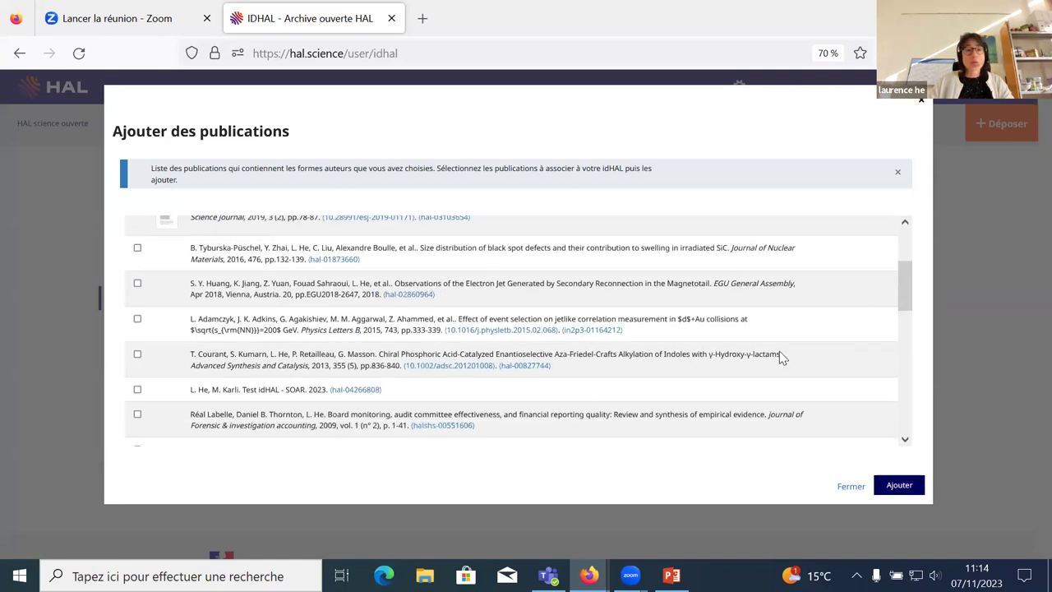
click(137, 390)
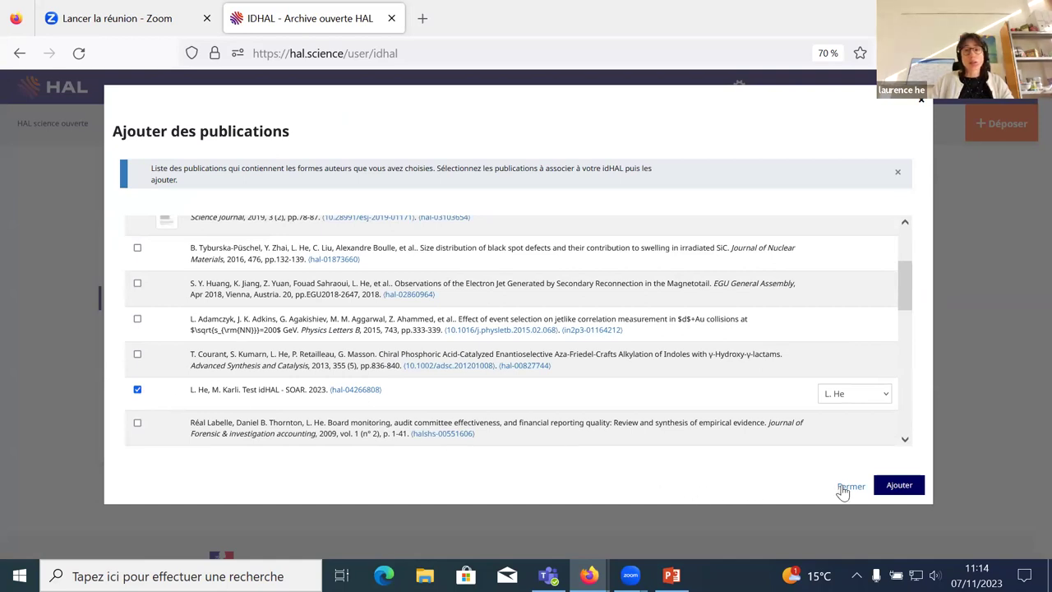
click(900, 485)
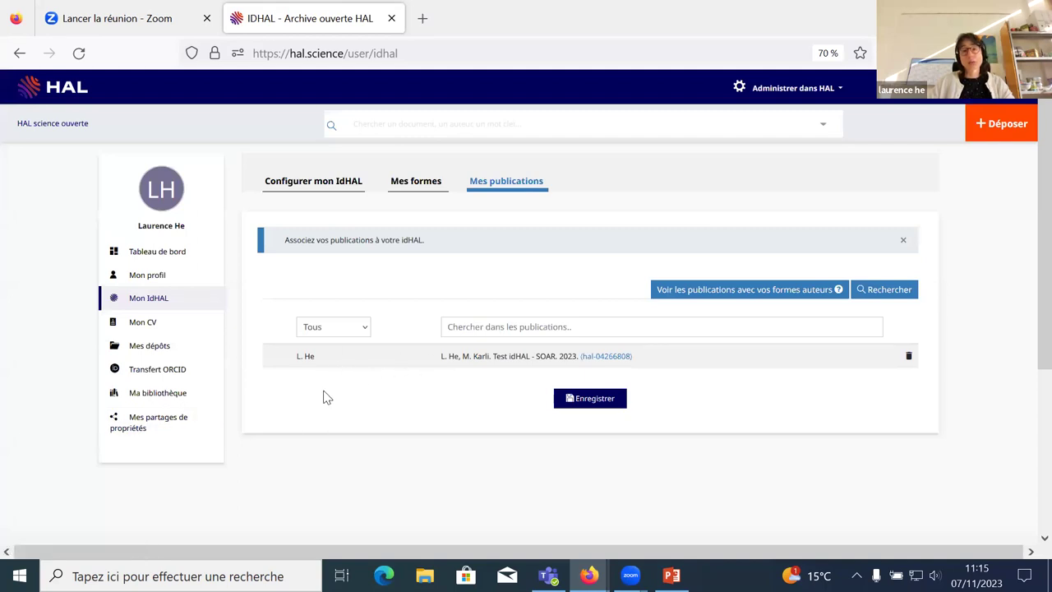
- Look at the search form for adding other publications to the IdHAL and close it
click(895, 294)
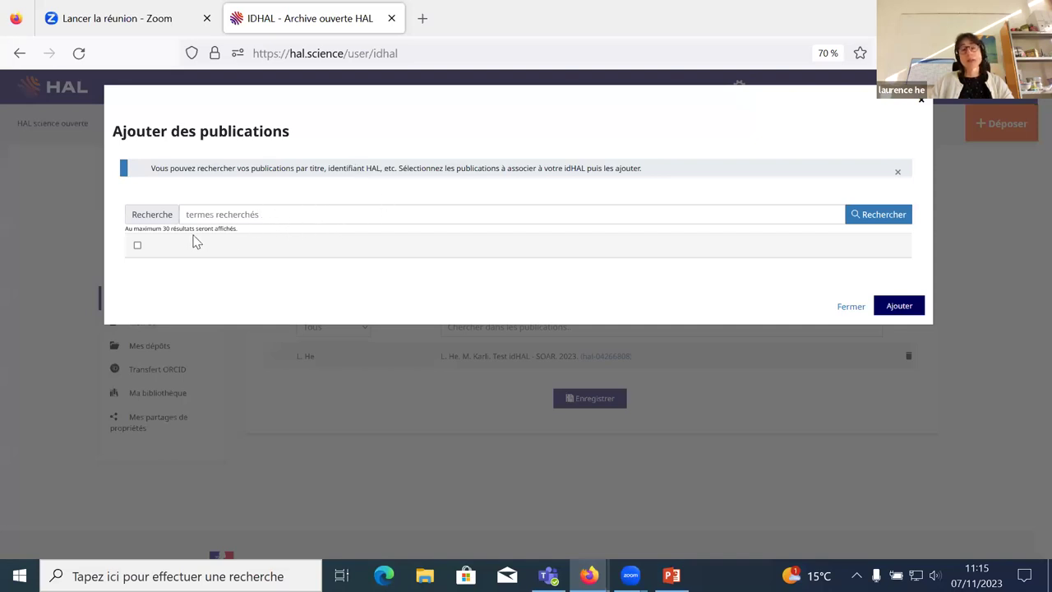
click(921, 102)
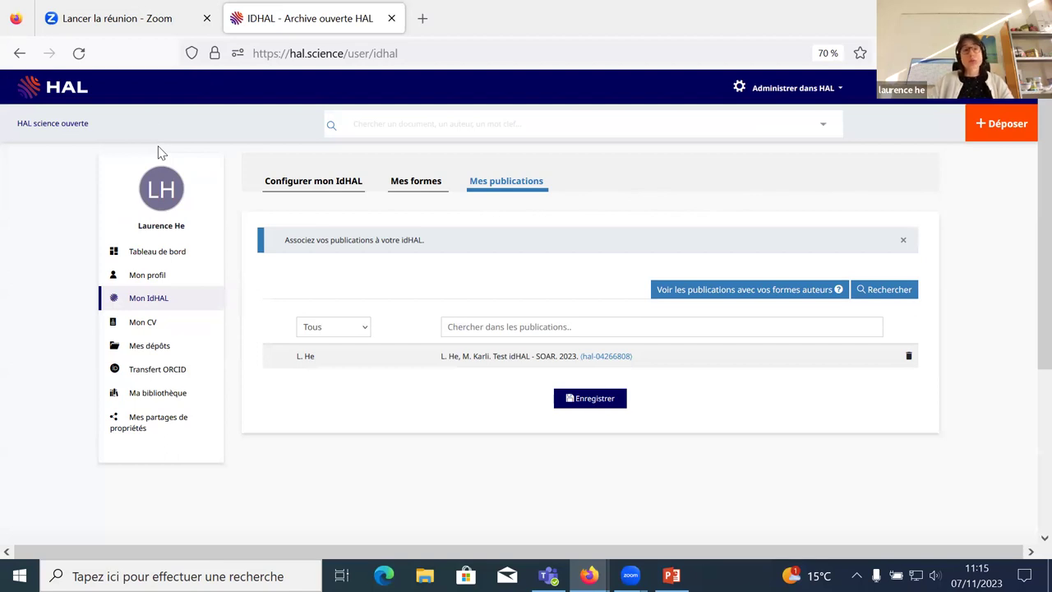
- Go to the HAL home page and search the whole archive for *
click(73, 94)
scroll(350, 368, down, 3)
scroll(349, 368, down, 4)
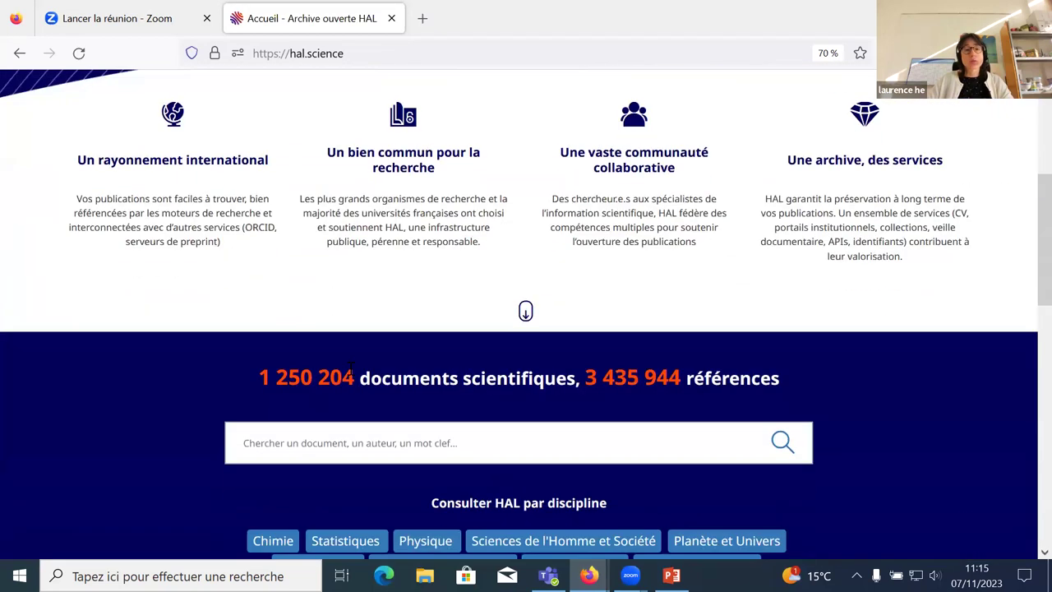
click(344, 322)
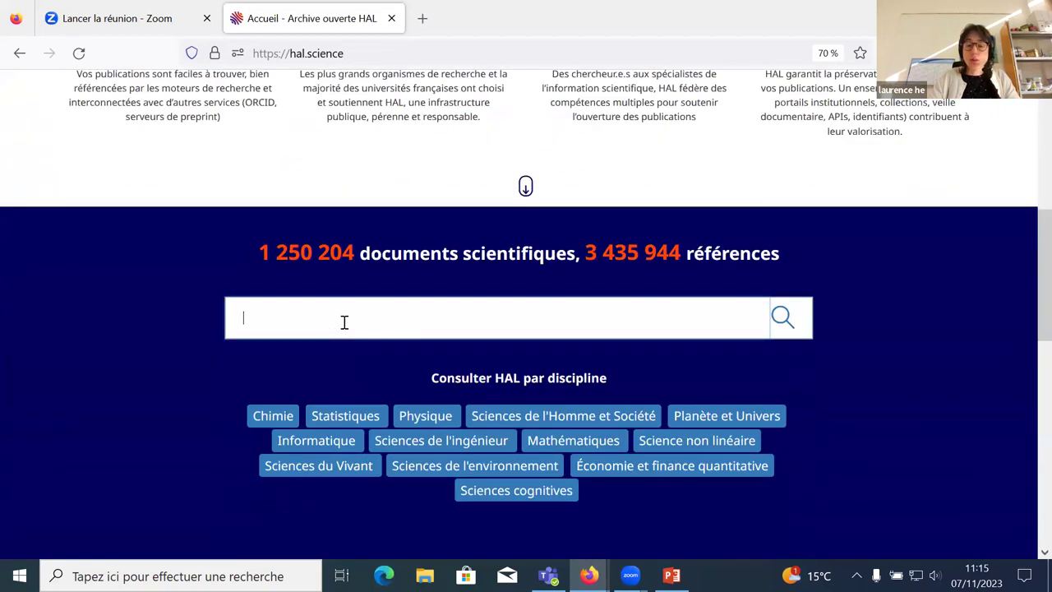
key(Return)
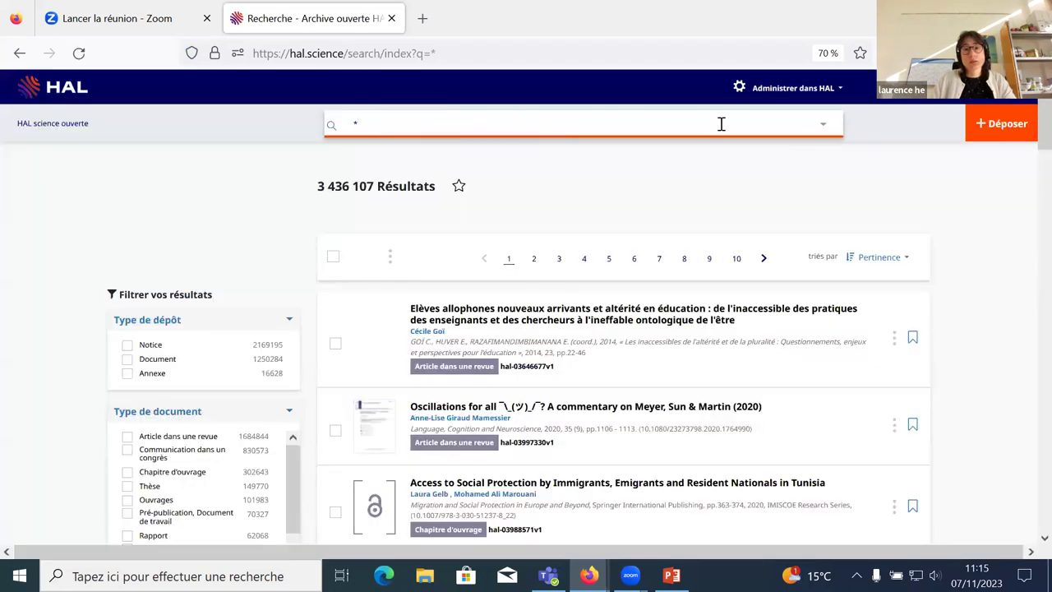
- Set the author criterion of the advanced search to "Auteur : IdHal (chaîne de caractères)"
click(823, 125)
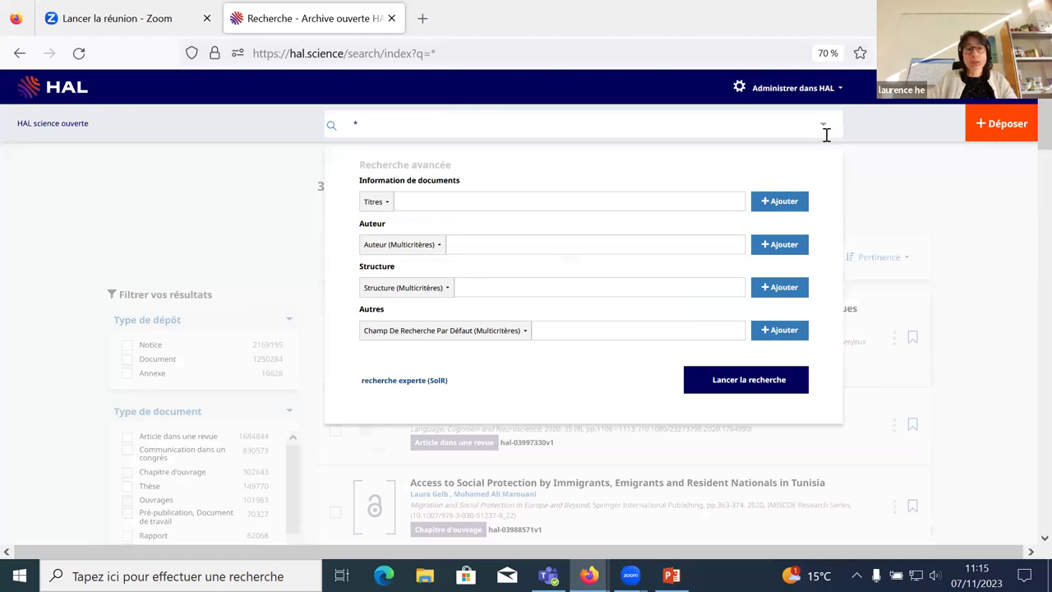
click(475, 247)
click(439, 247)
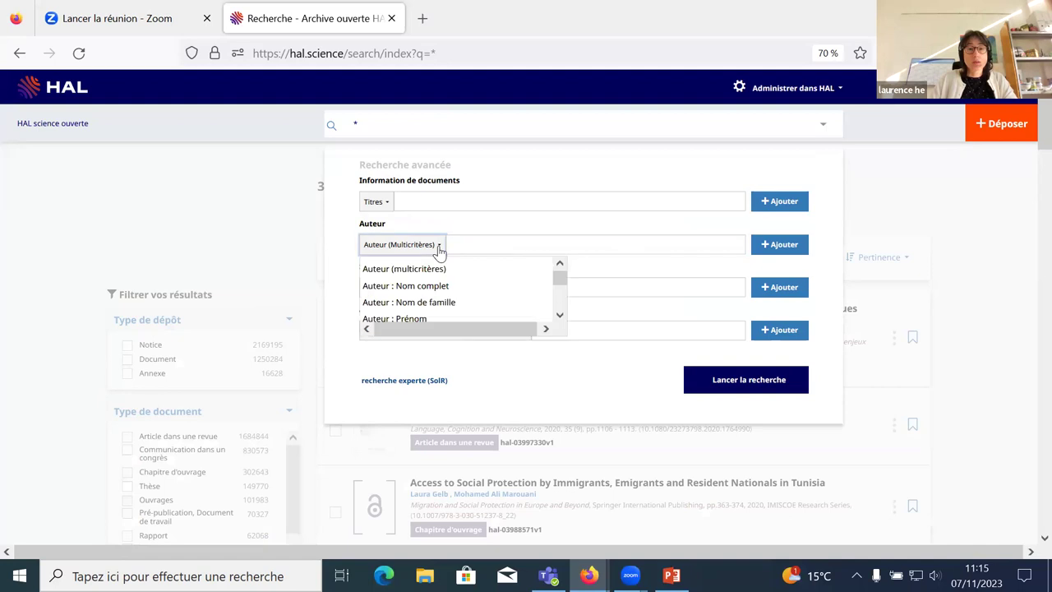
scroll(448, 300, down, 1)
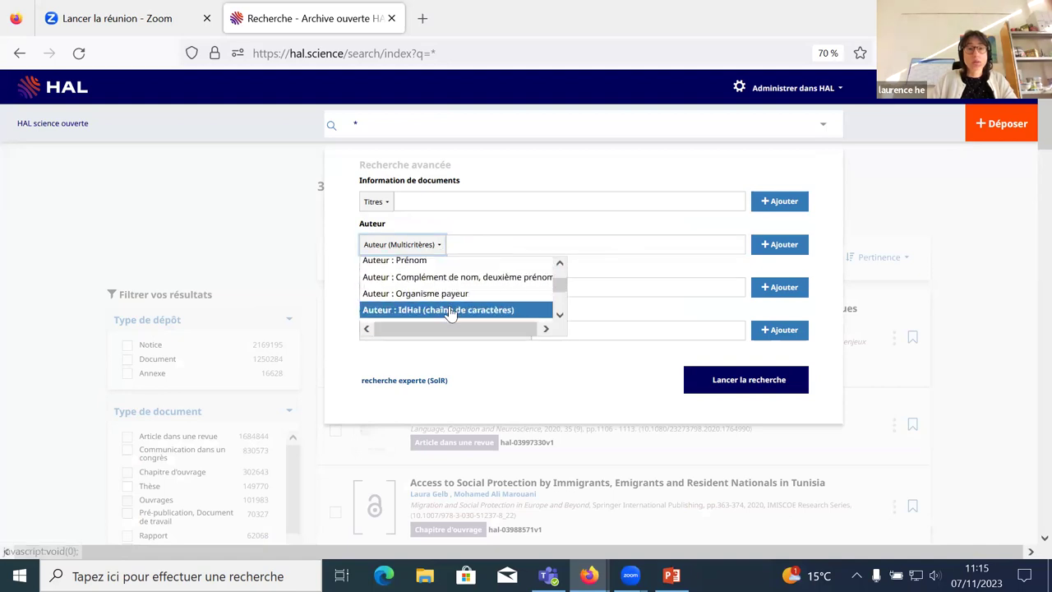
click(446, 311)
- Run the advanced search with the researcher's IdHAL as the author value and look through the publications listed
click(519, 246)
text(;yvon-)
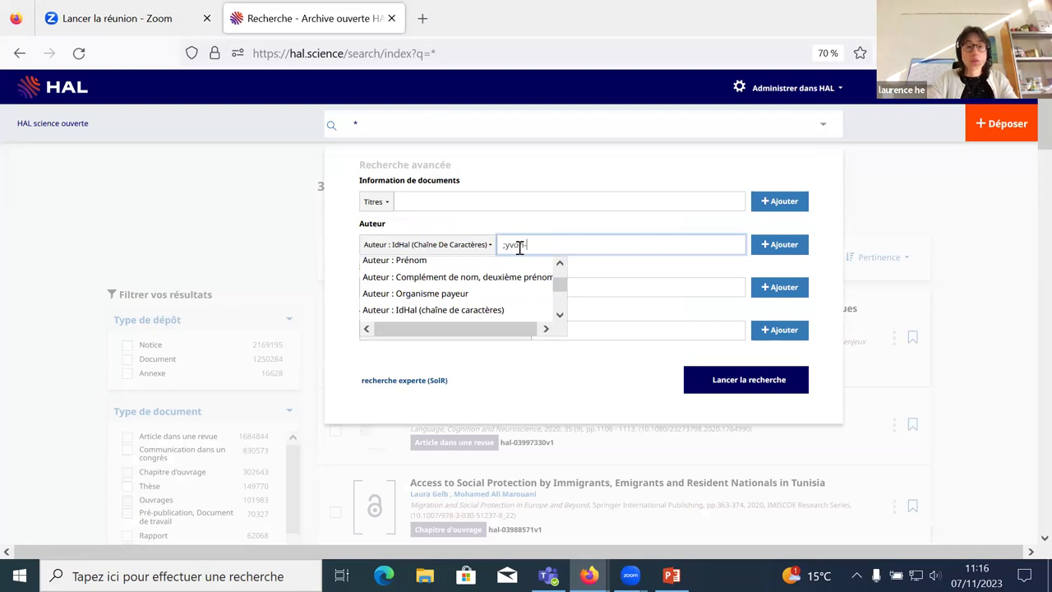
key(BackSpace)
key(BackSpace)
key(BackSpace)
key(BackSpace)
key(BackSpace)
text(yvon)
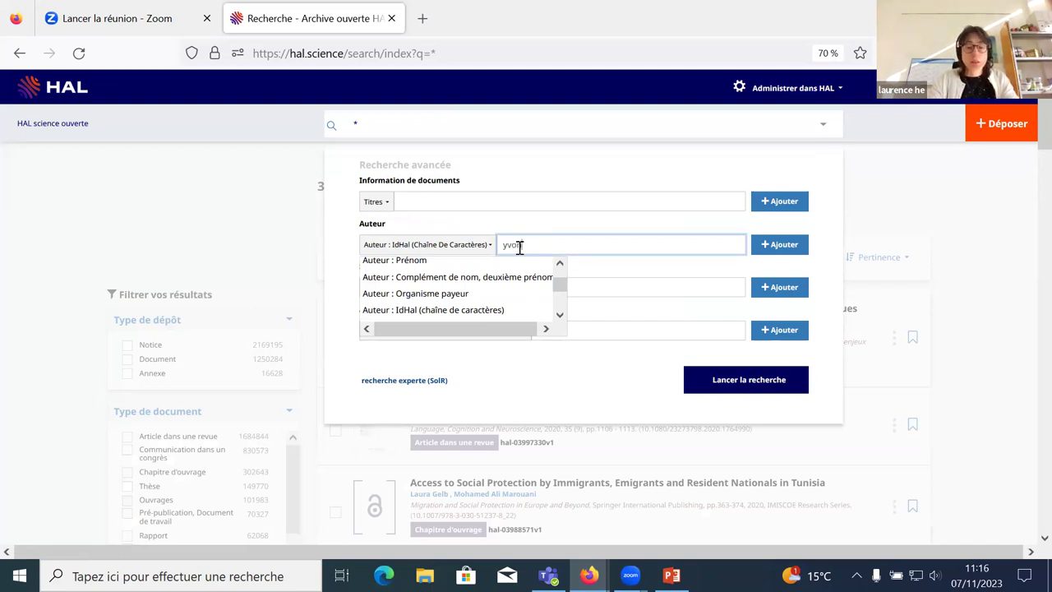
text(-sterkers)
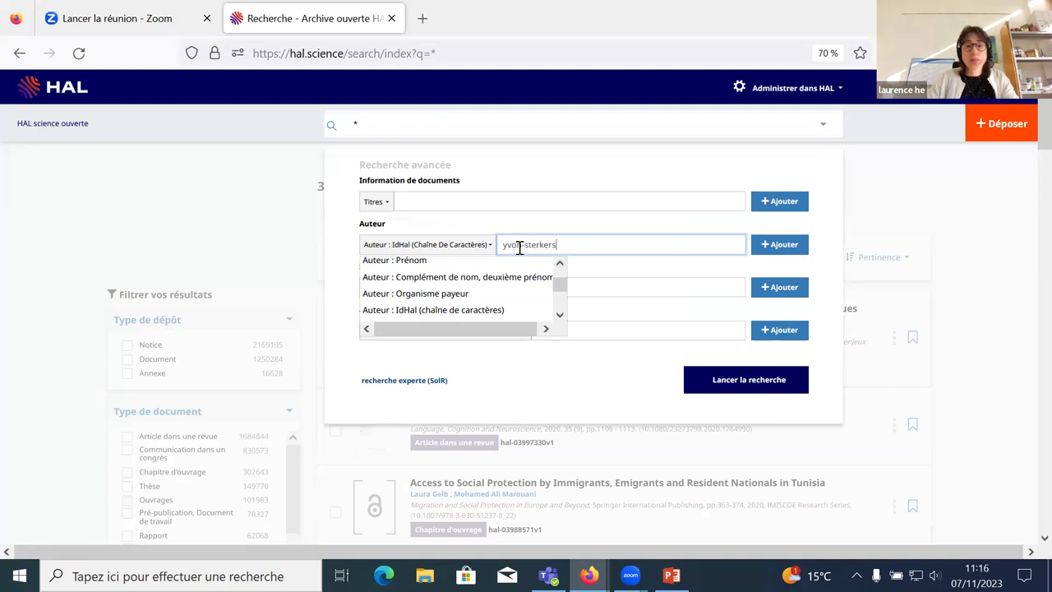
click(742, 383)
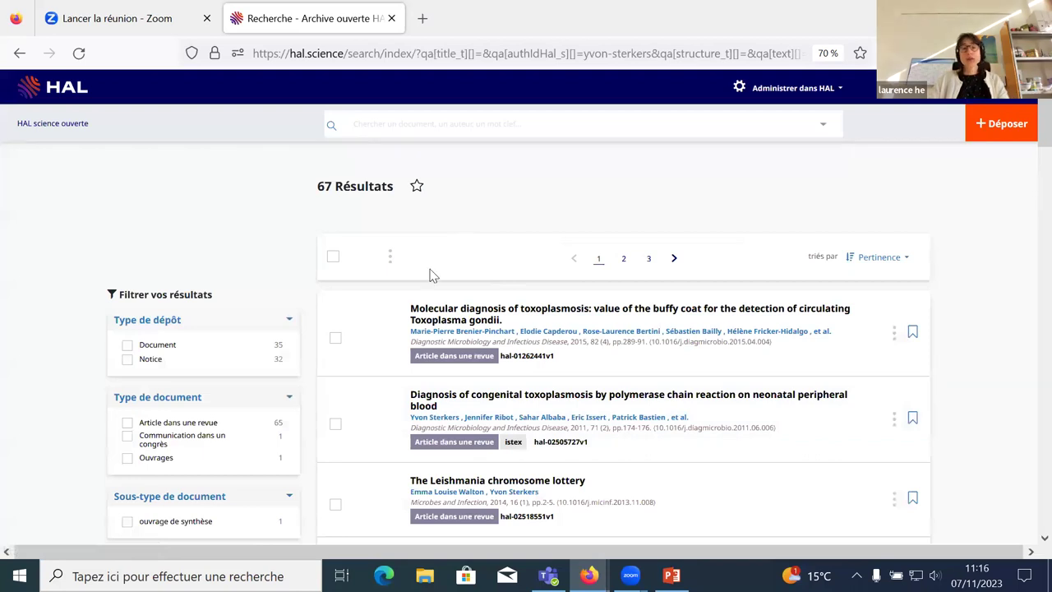
scroll(549, 276, down, 2)
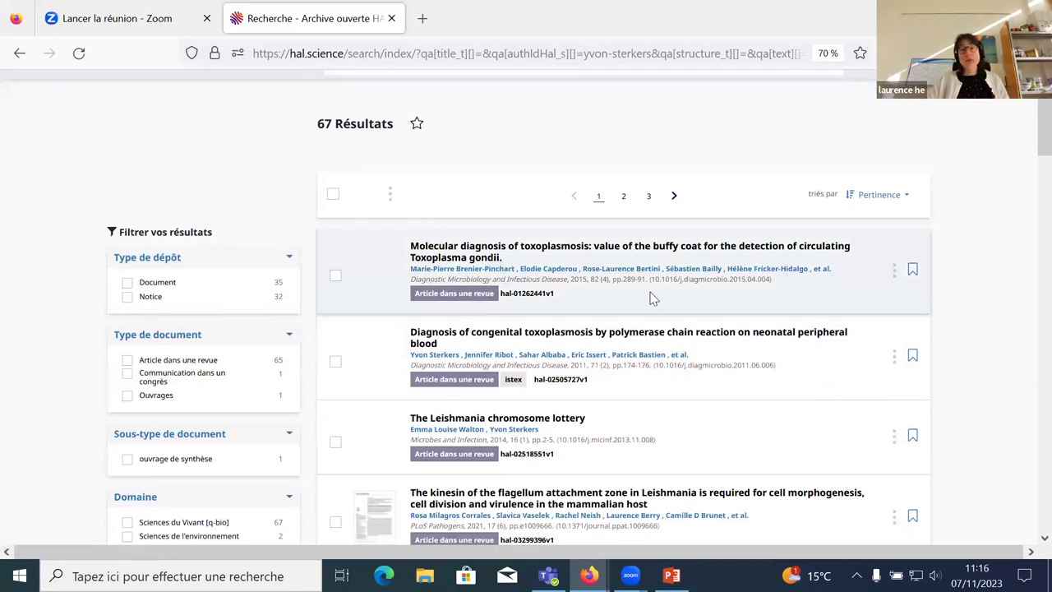
scroll(682, 348, down, 5)
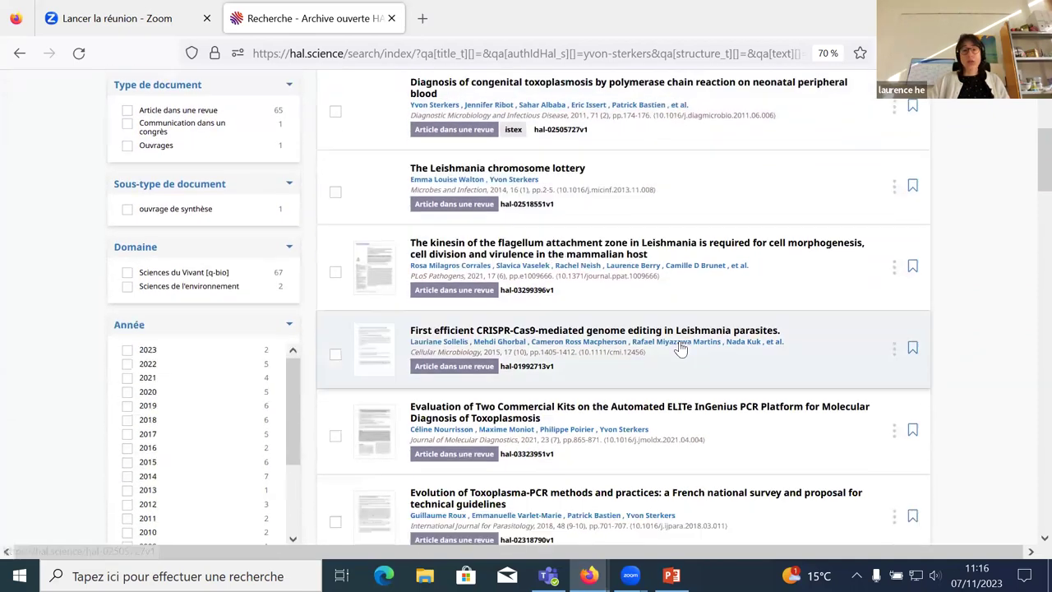
scroll(682, 348, down, 3)
scroll(688, 371, up, 10)
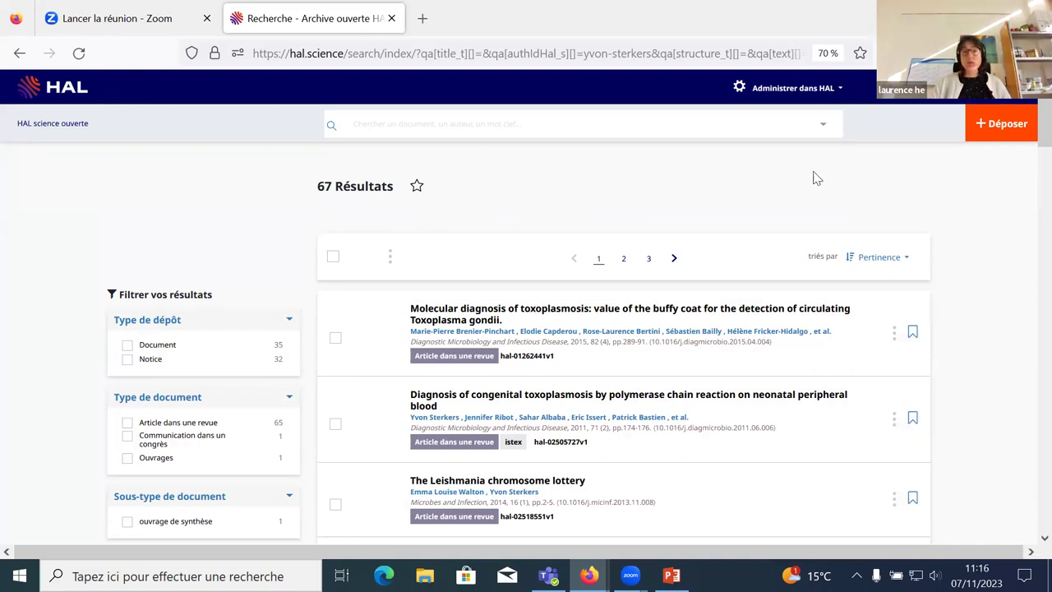
- Open the Mon IdHAL page of the signed-in account
click(1023, 87)
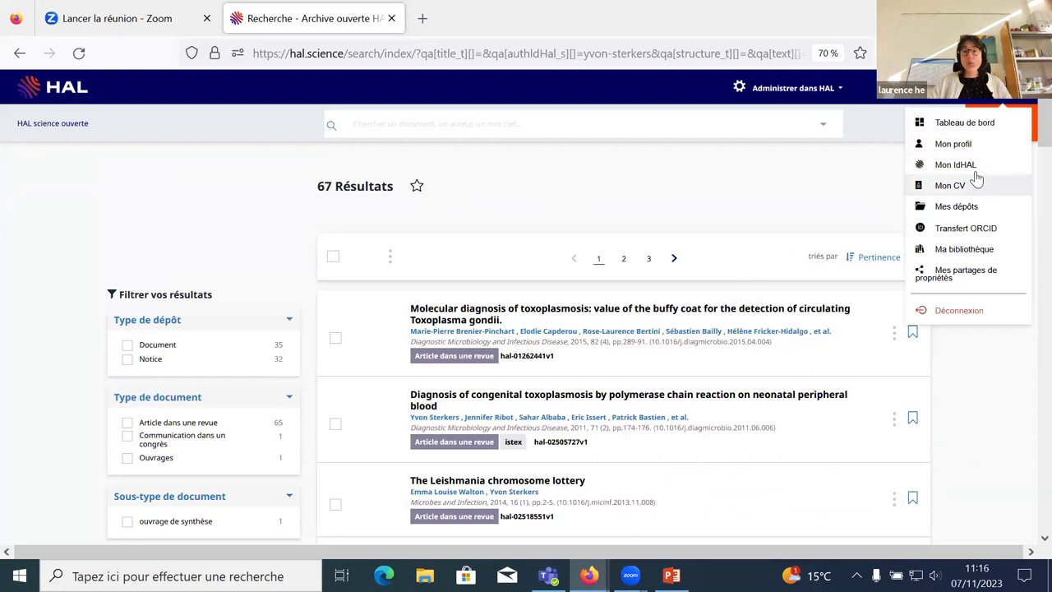
click(975, 167)
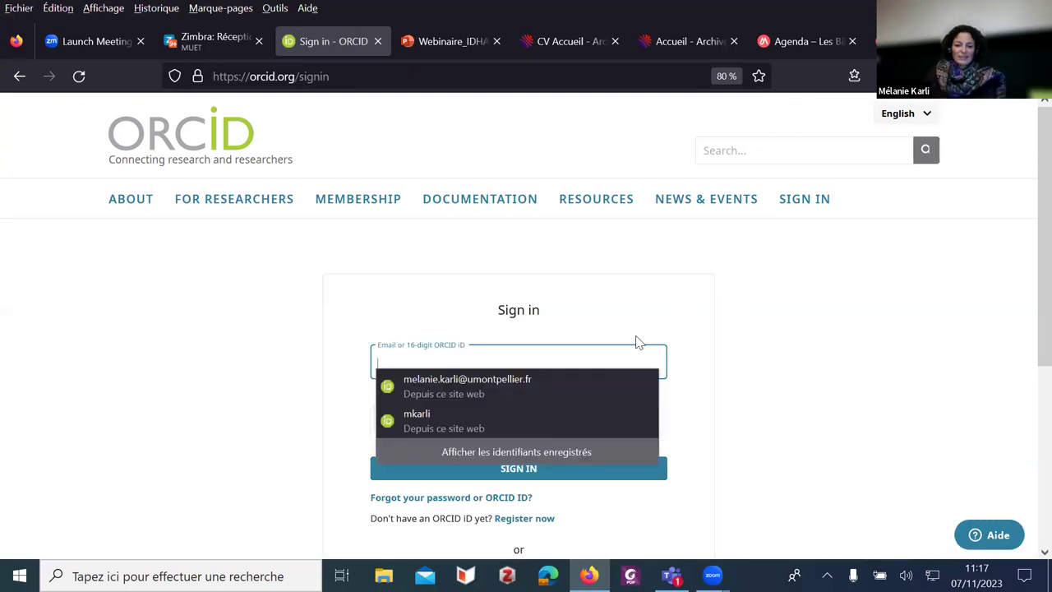
- Sign in to ORCID with the saved account e-mail and password
click(494, 381)
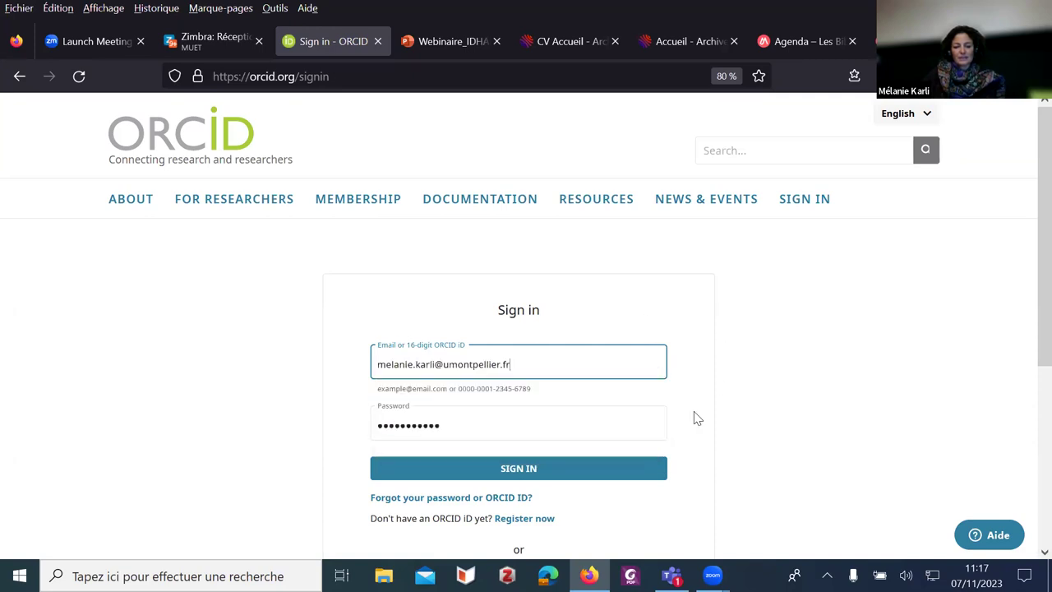
click(508, 474)
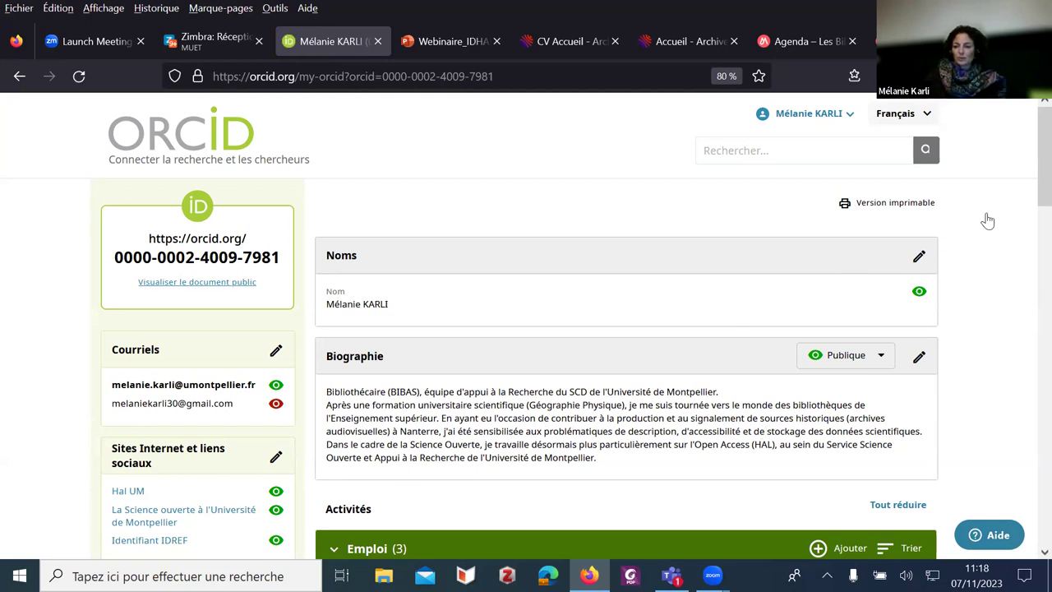
- Start linking works to the ORCID record with Chercher & Lier, choosing HAL as the source and authorising its access
drag(1027, 184, 1028, 296)
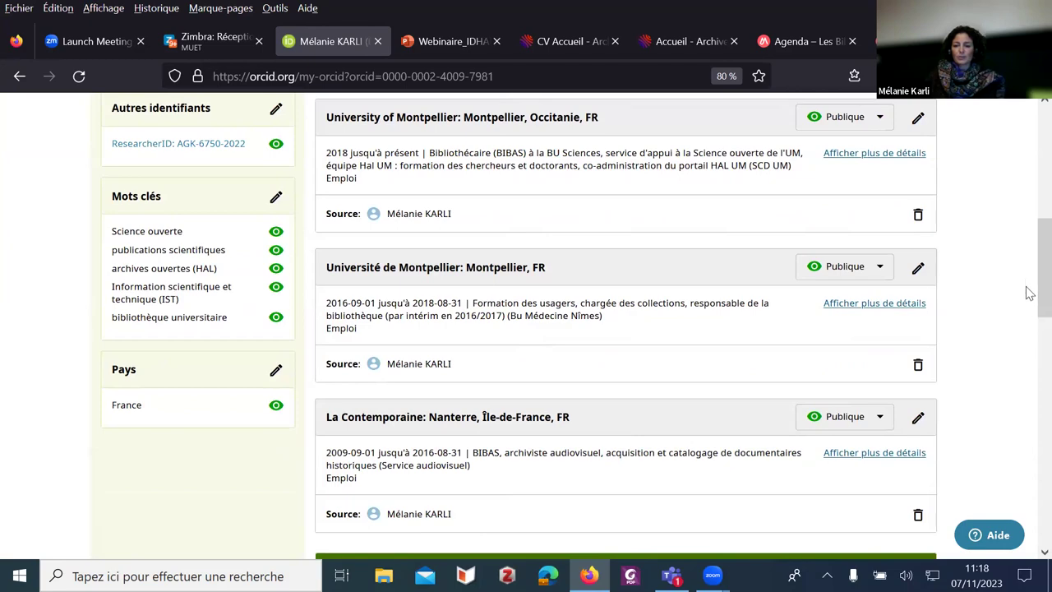
drag(1029, 301, 1029, 496)
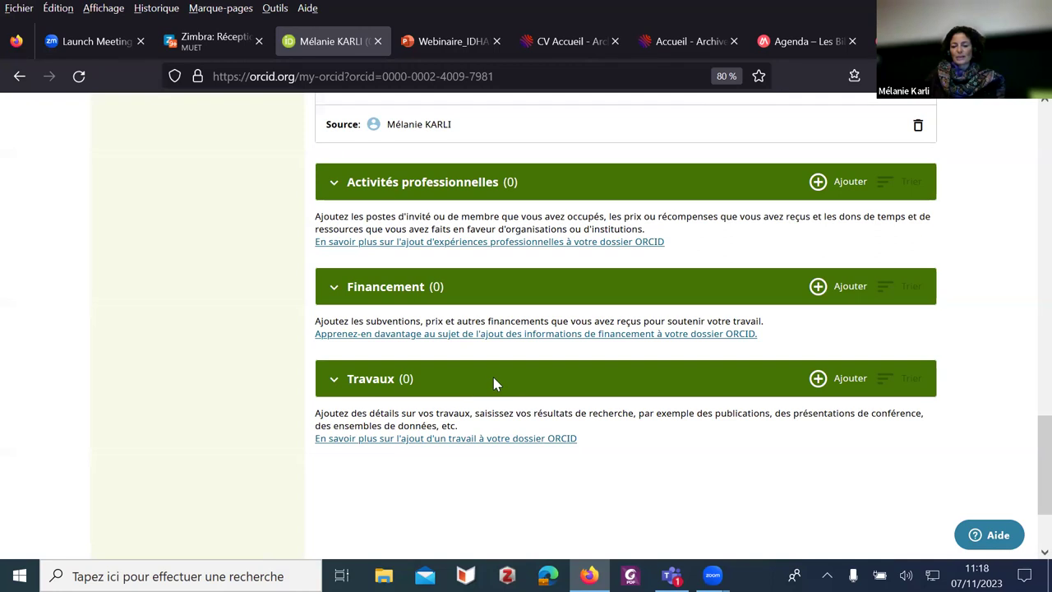
click(818, 383)
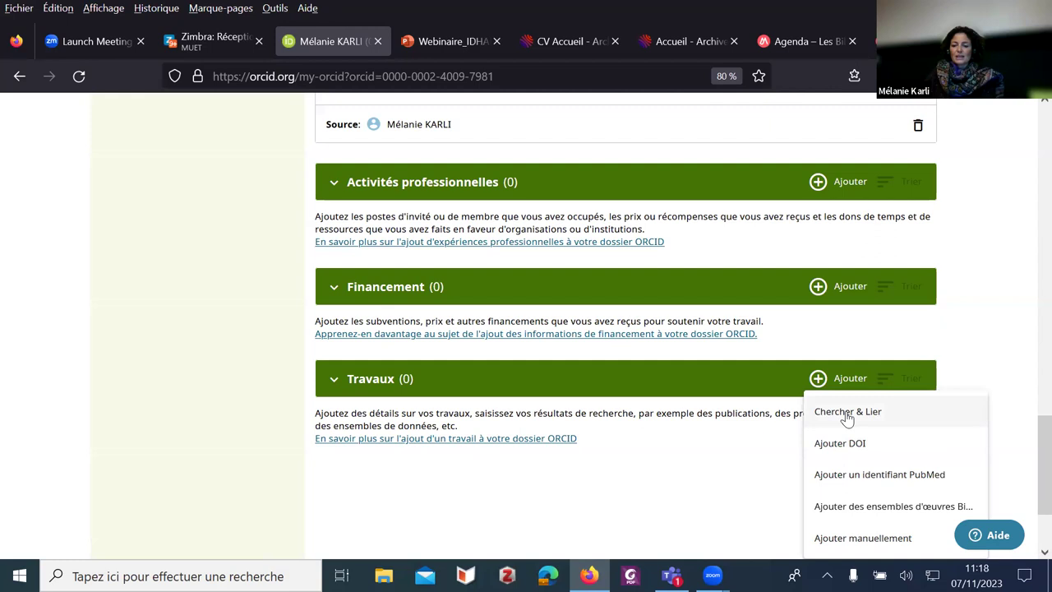
click(835, 412)
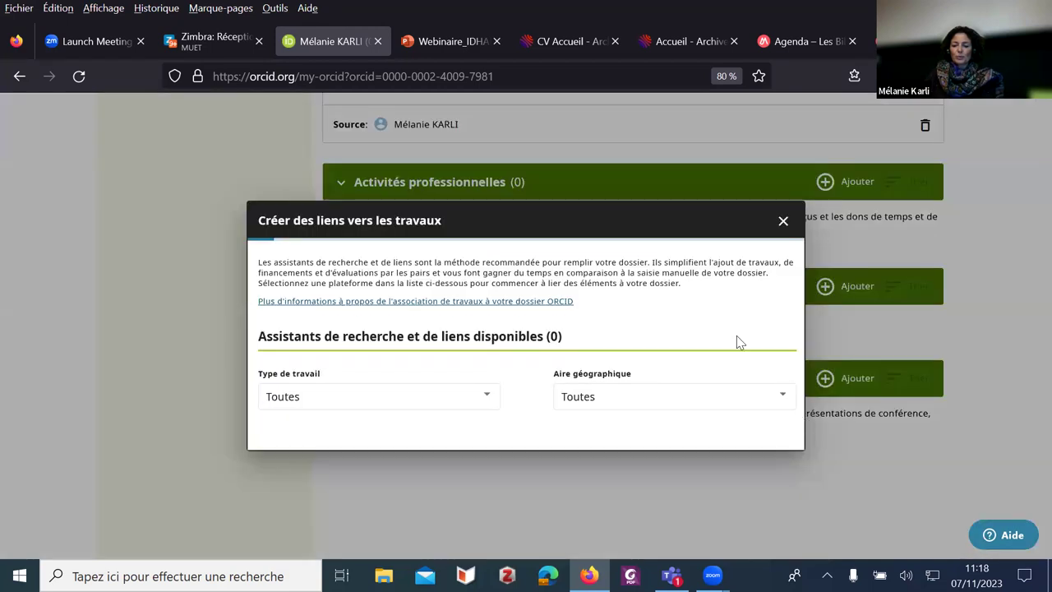
drag(793, 230, 819, 214)
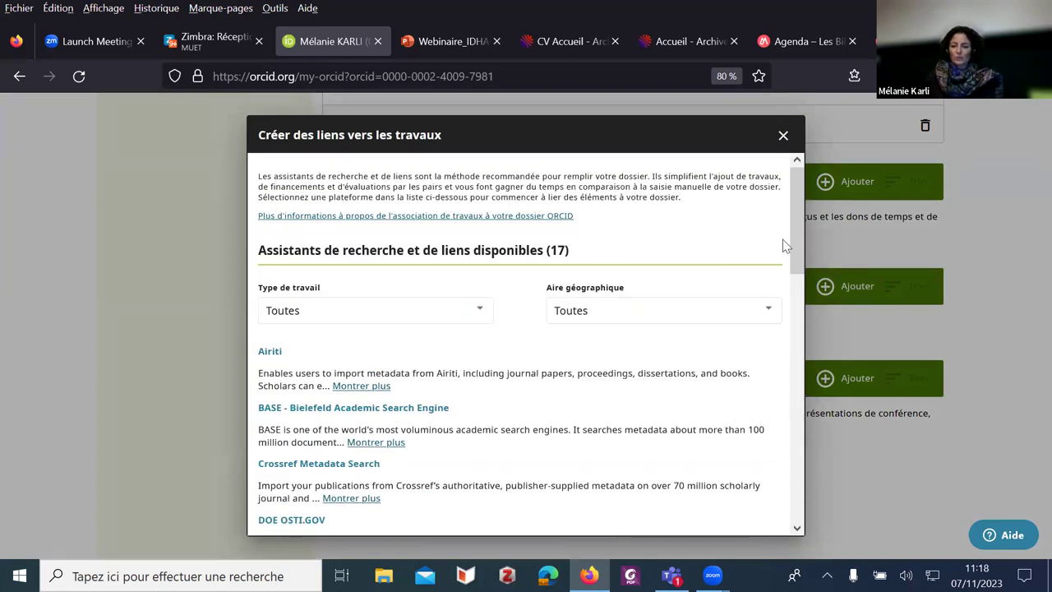
drag(797, 237, 792, 353)
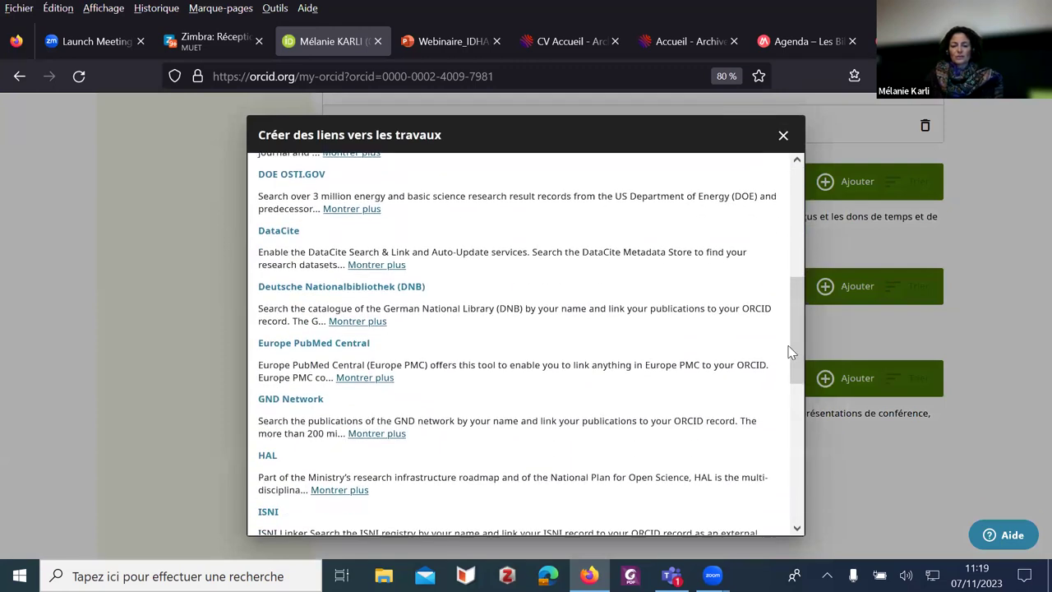
click(268, 457)
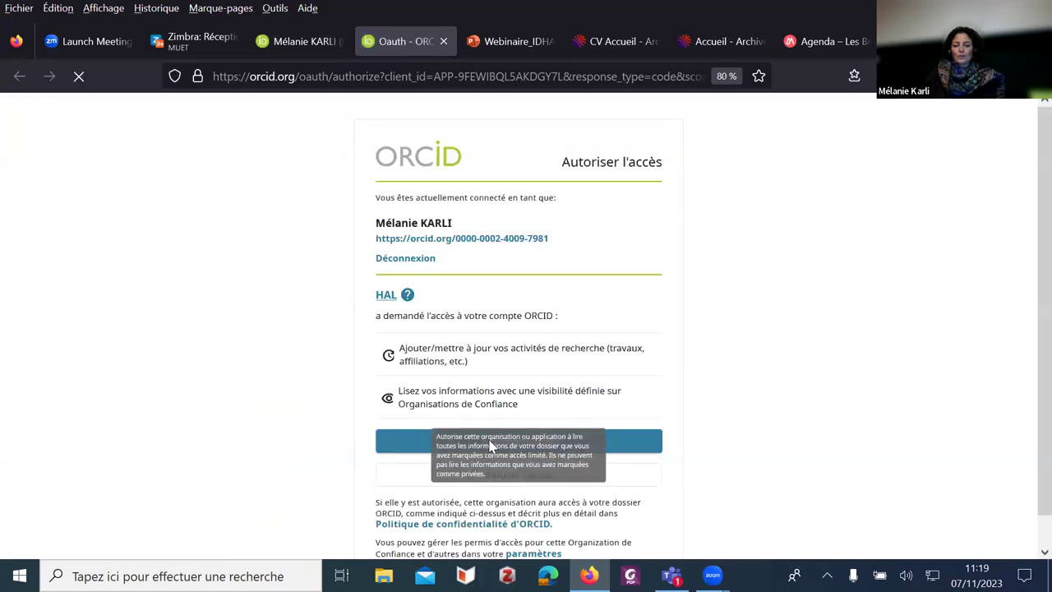
click(493, 445)
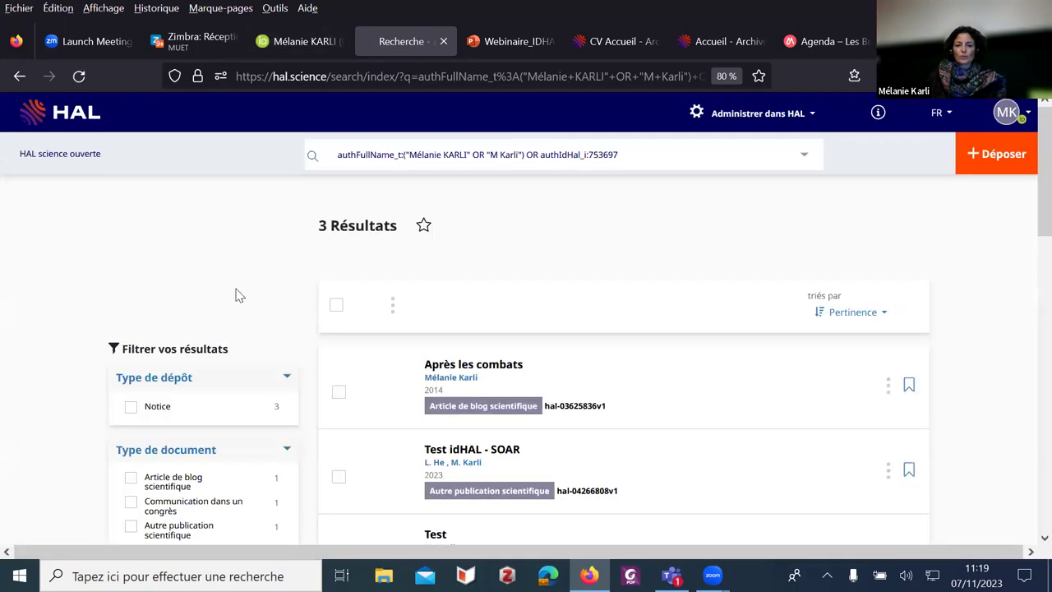
- Examine the author query and the matching publications in the HAL search results
click(363, 155)
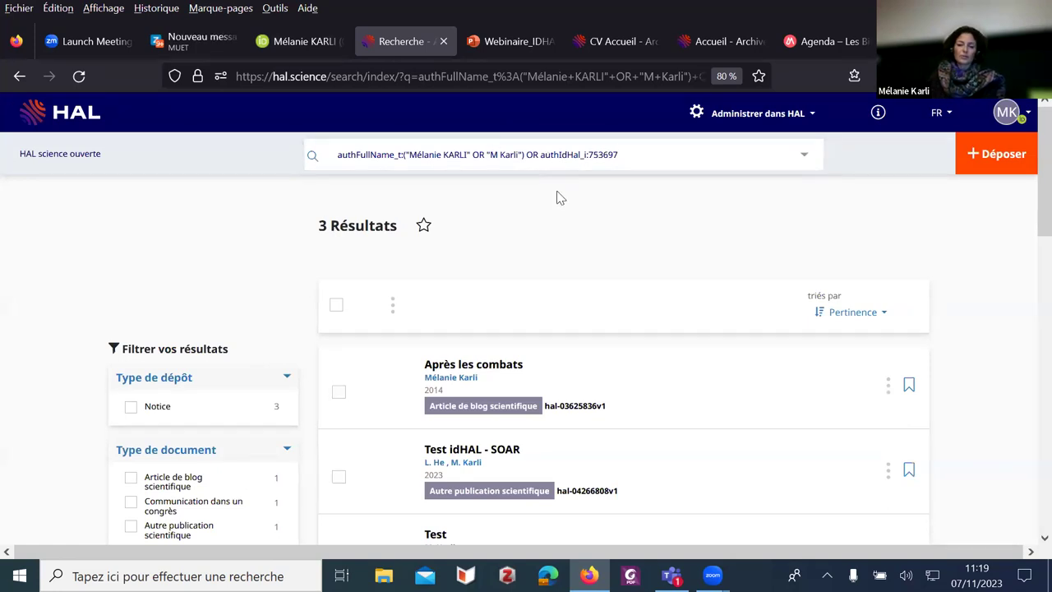
scroll(551, 306, down, 5)
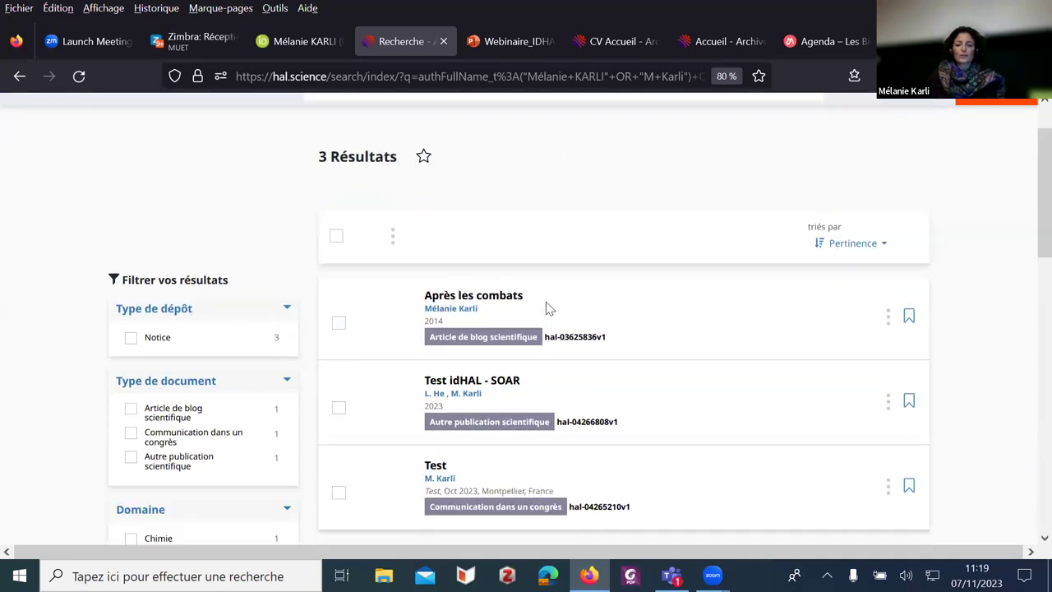
- Show the actions available for the single publication "Après les combats" in the HAL results, then deselect it
scroll(572, 431, up, 2)
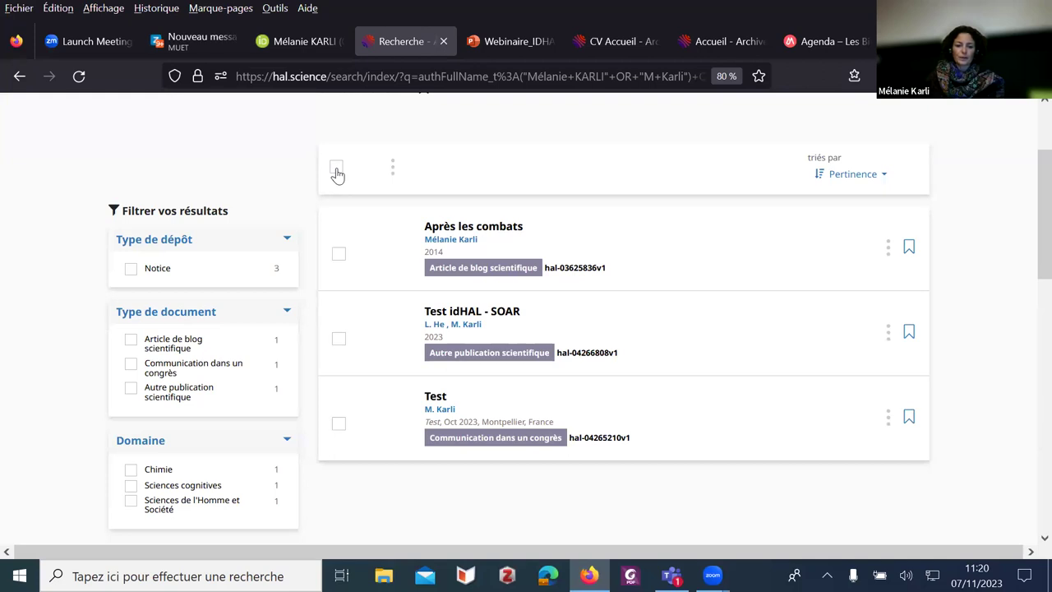
scroll(366, 325, up, 2)
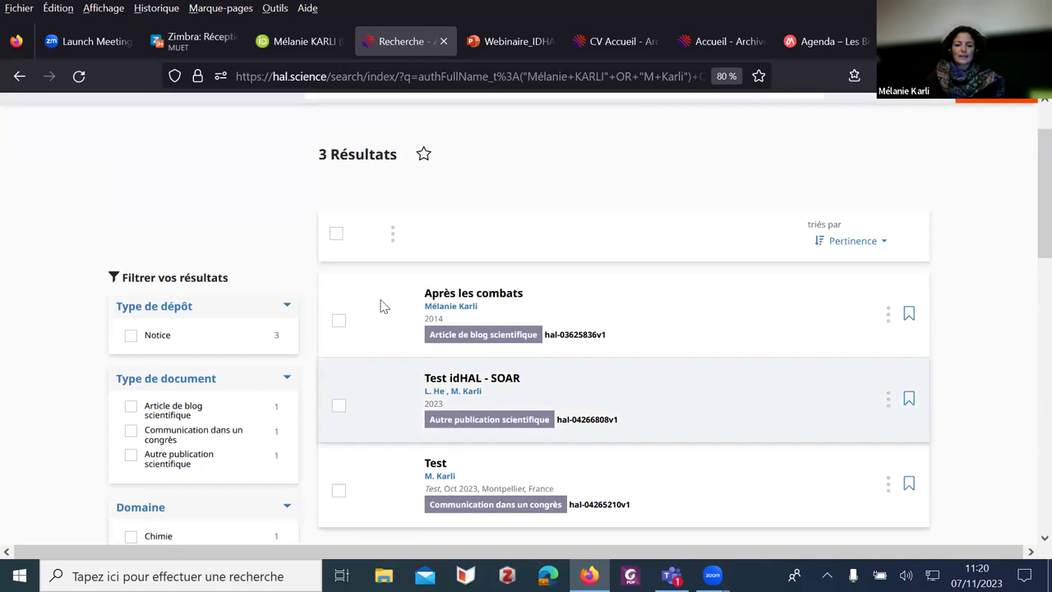
click(338, 323)
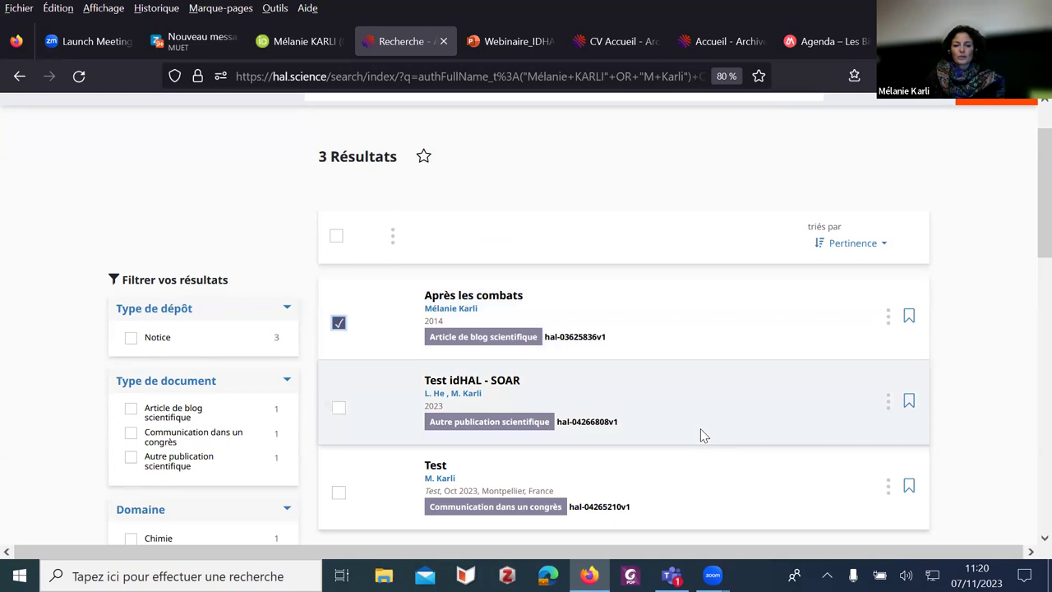
click(887, 319)
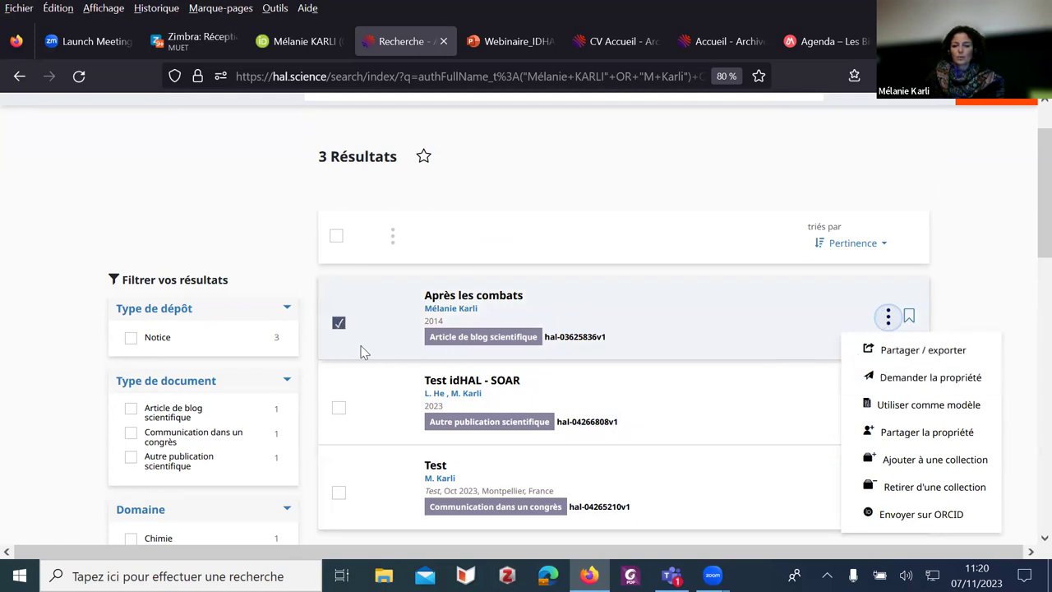
click(338, 324)
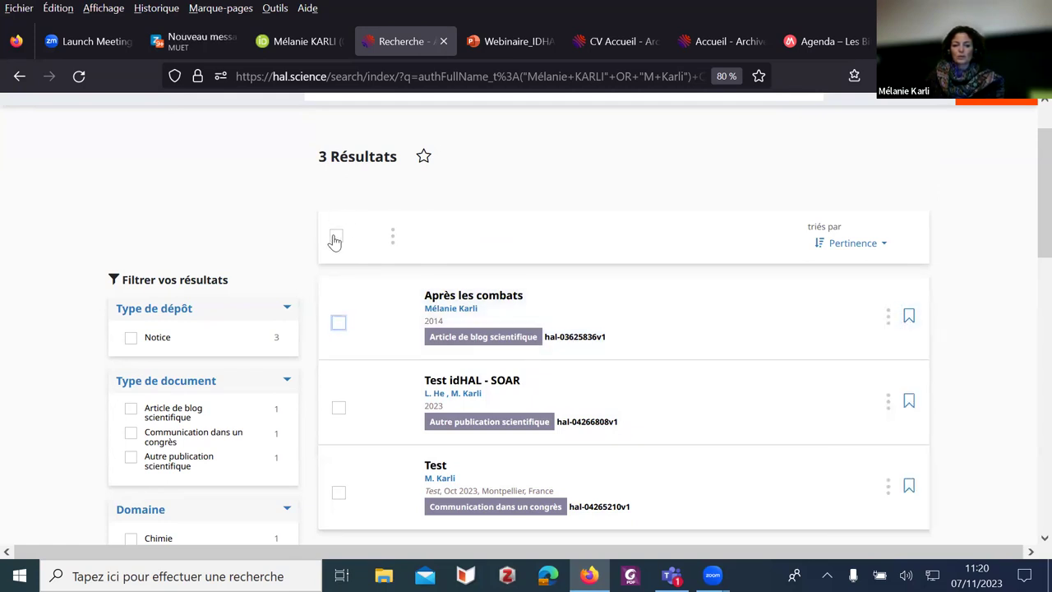
- Select all three publications in the HAL results and send them to ORCID
click(335, 239)
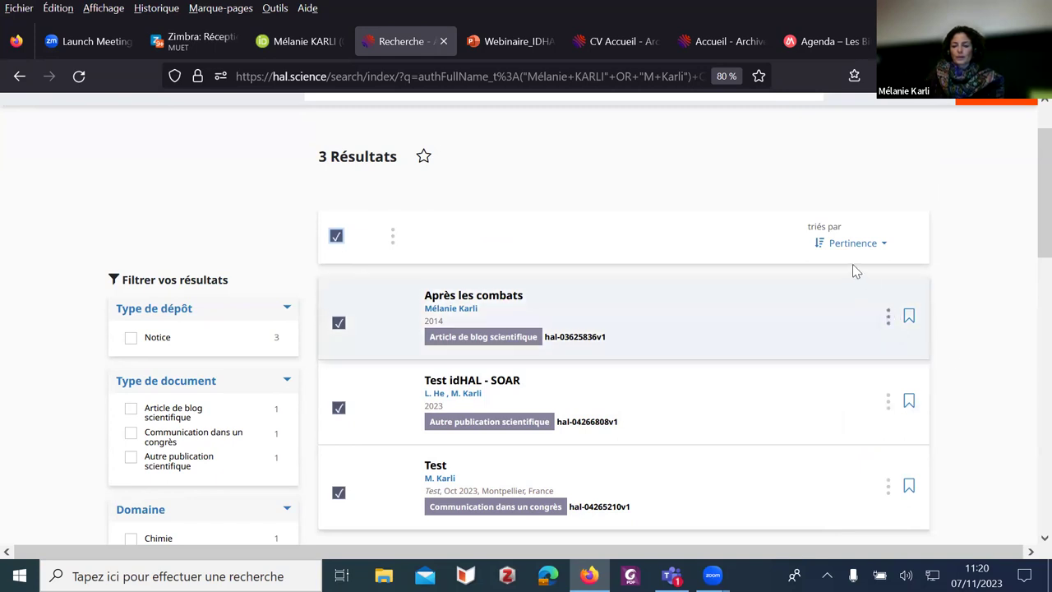
click(392, 239)
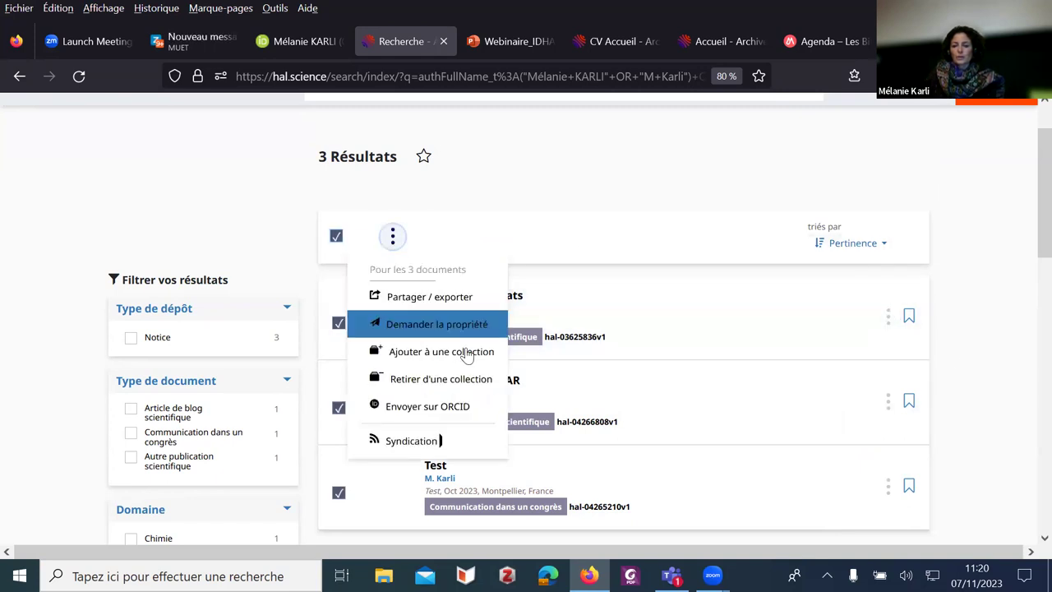
click(442, 407)
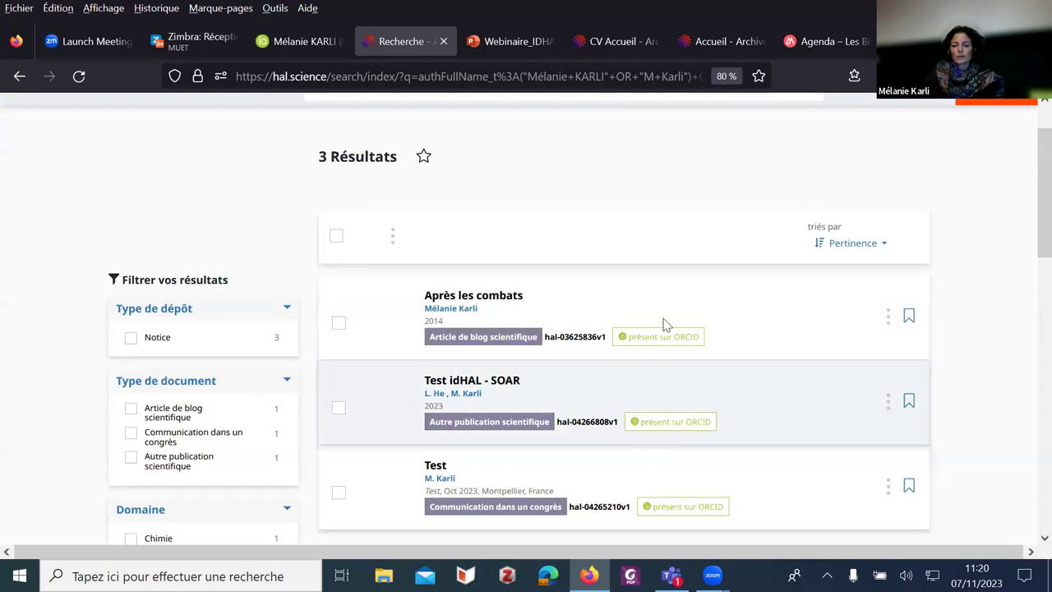
scroll(632, 460, down, 1)
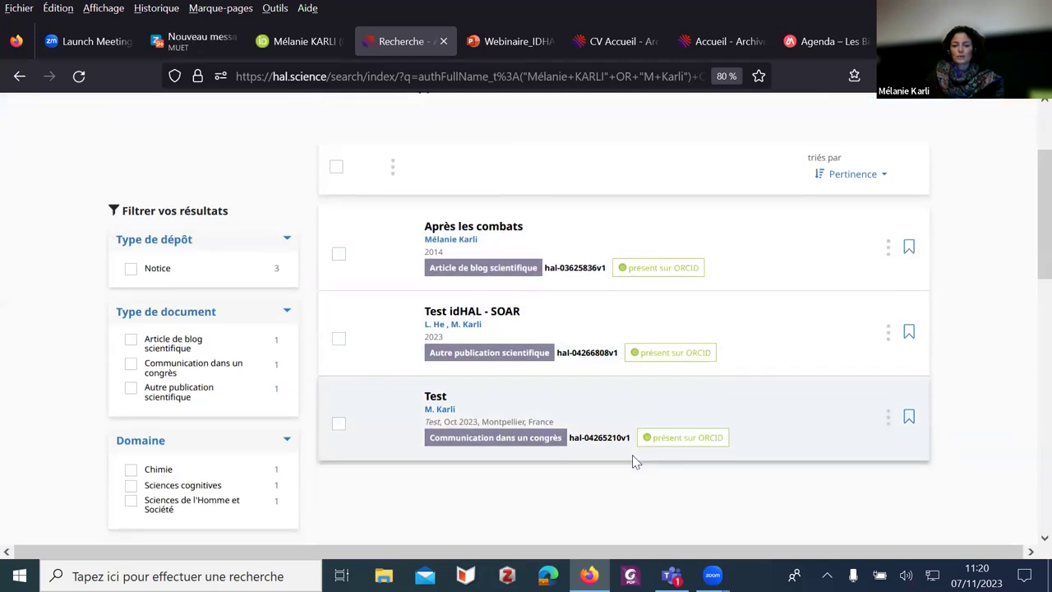
- Reload the ORCID record without the work-linking dialog and review the HAL publications in its Travaux section
click(307, 42)
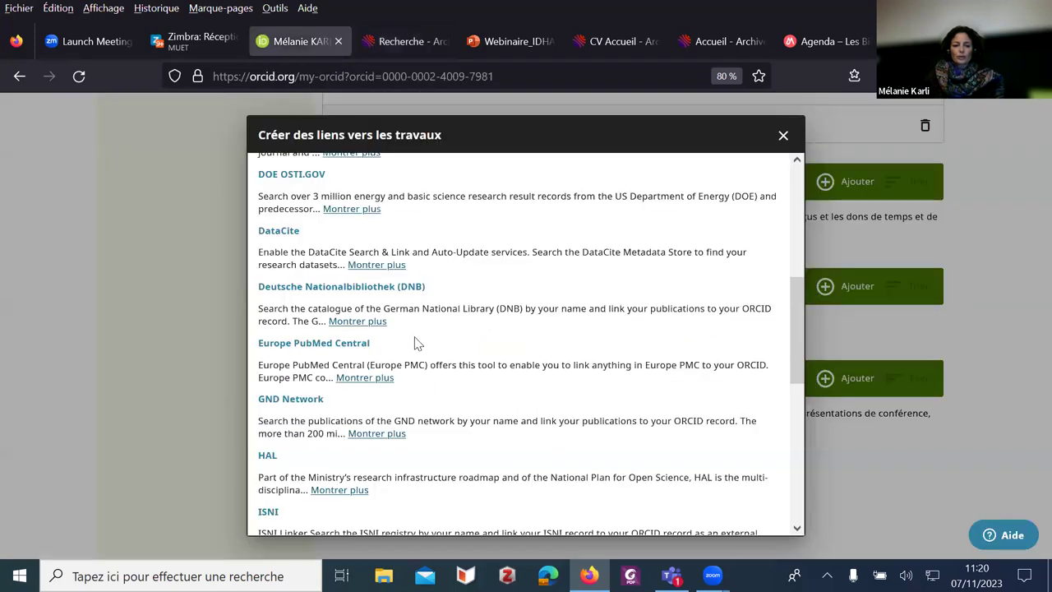
click(782, 137)
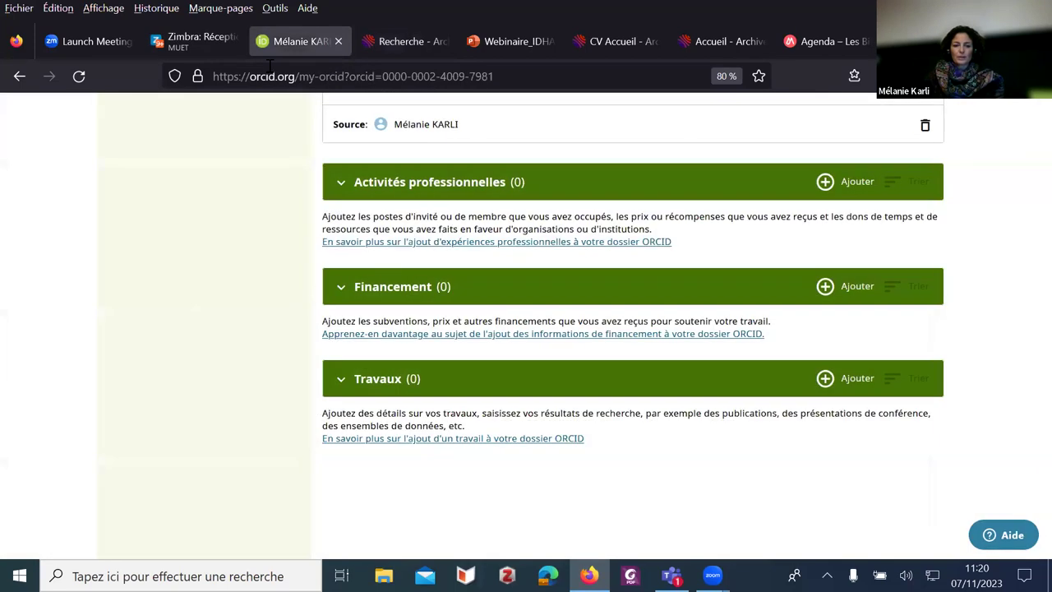
click(79, 76)
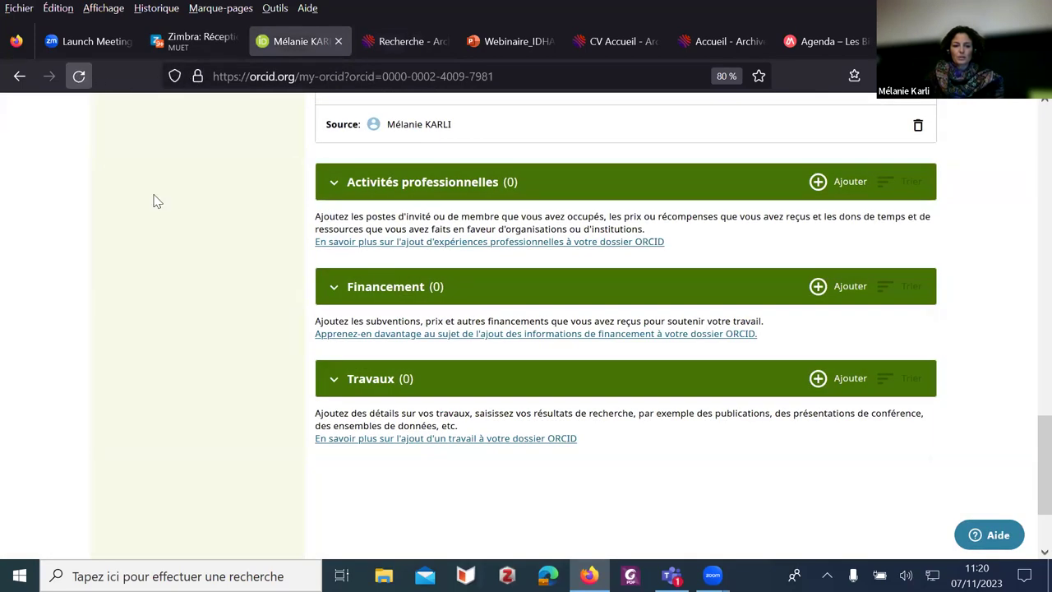
click(79, 76)
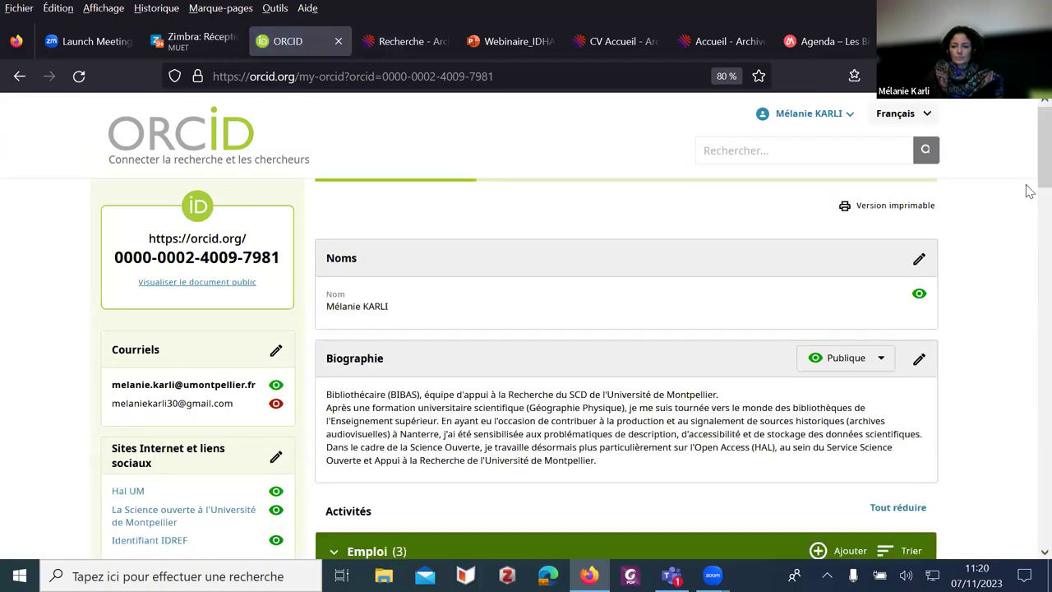
scroll(1030, 307, down, 1)
key(End)
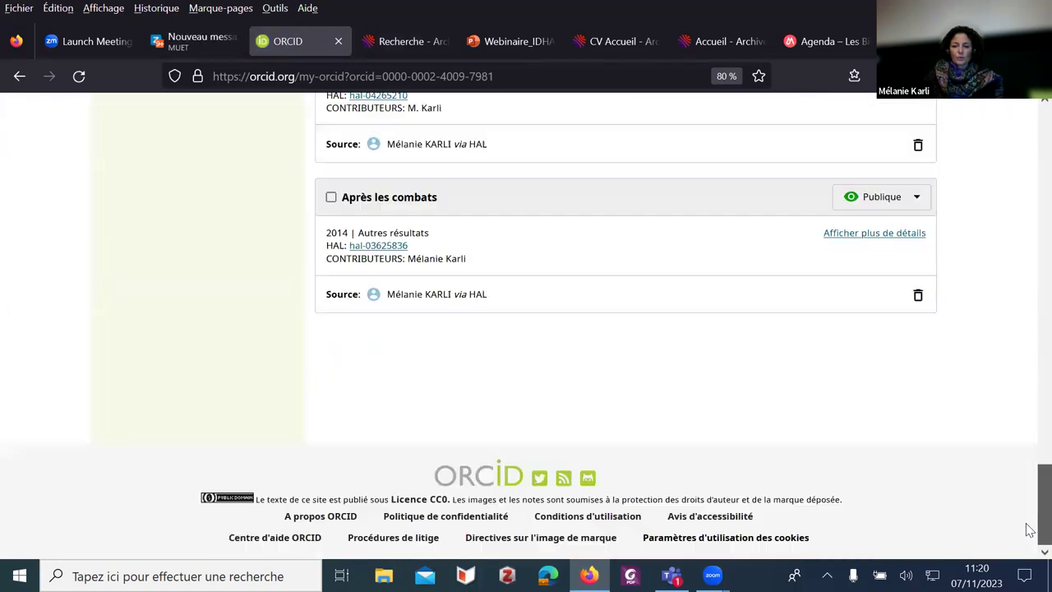
scroll(571, 399, up, 5)
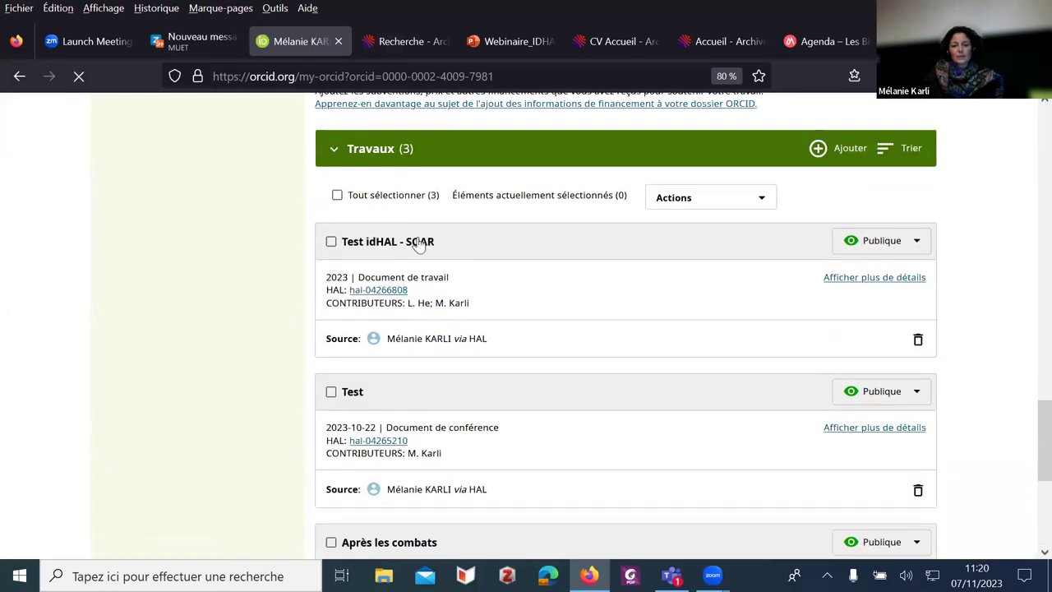
scroll(486, 390, up, 5)
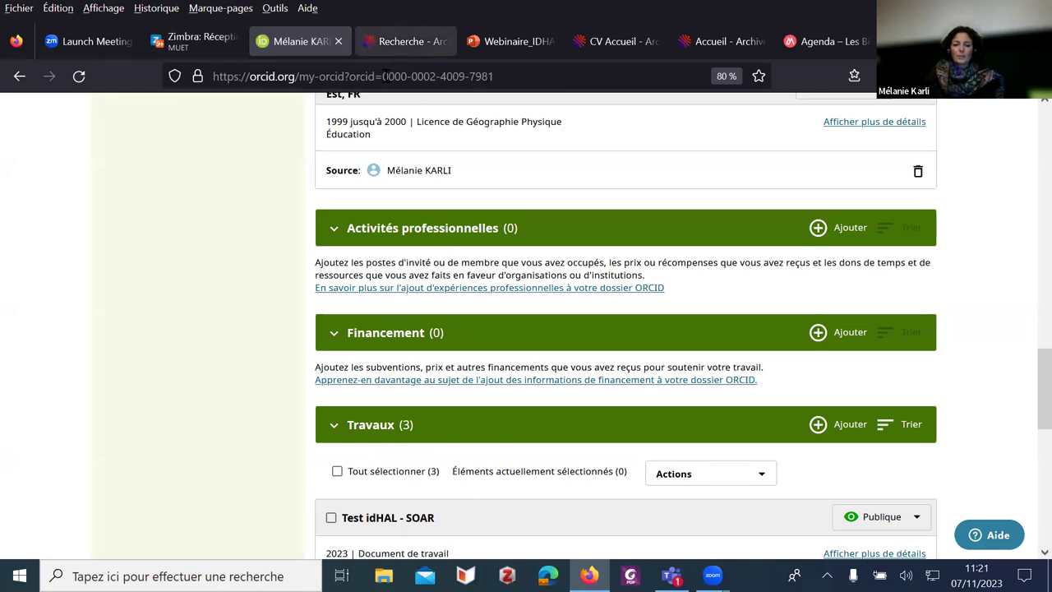
- Revisit the HAL search results, then switch to the webinar presentation in PowerPoint
click(396, 43)
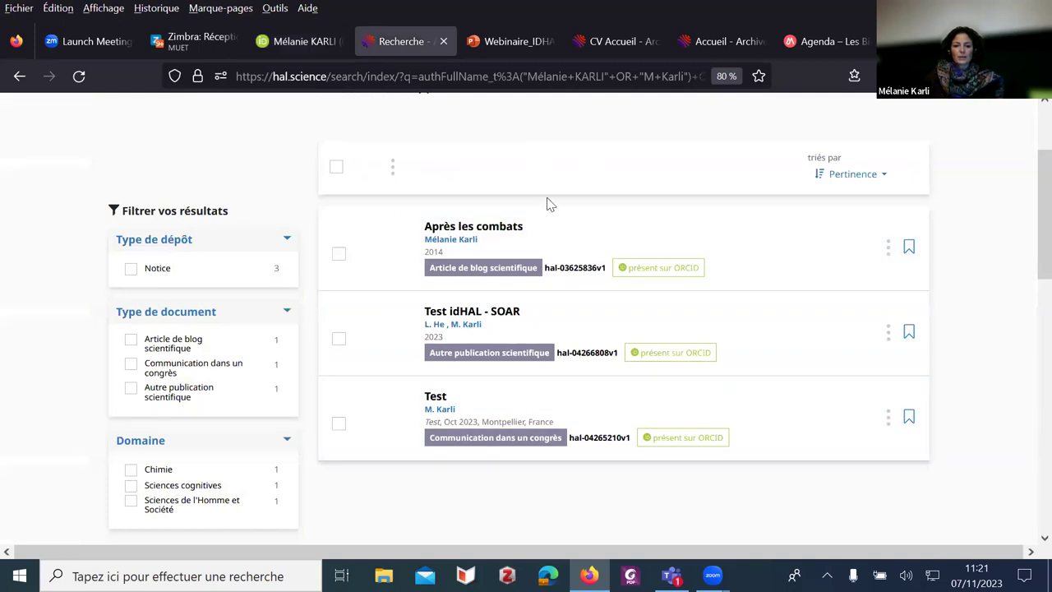
click(516, 42)
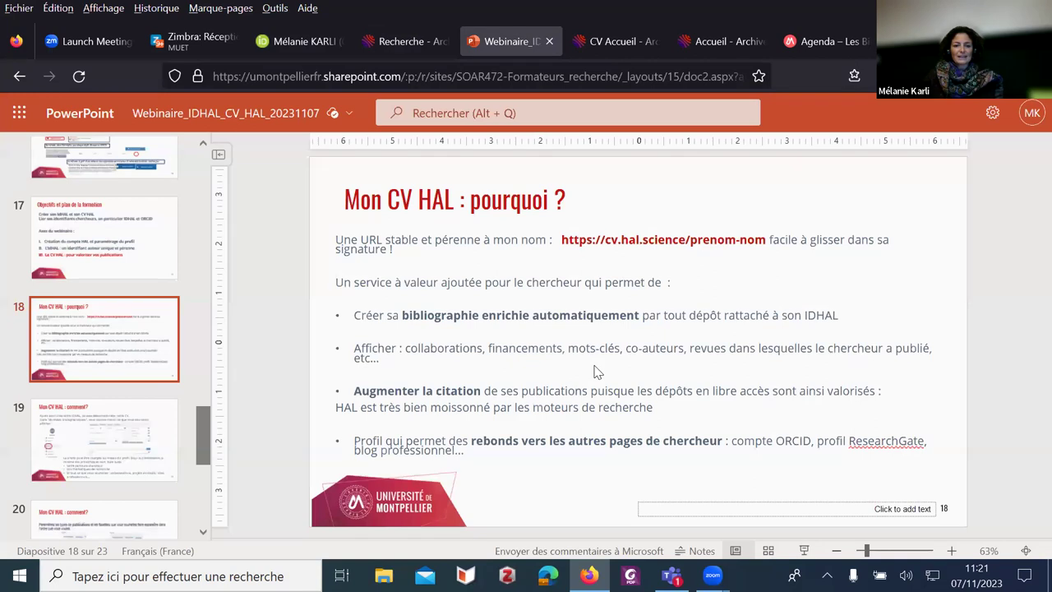
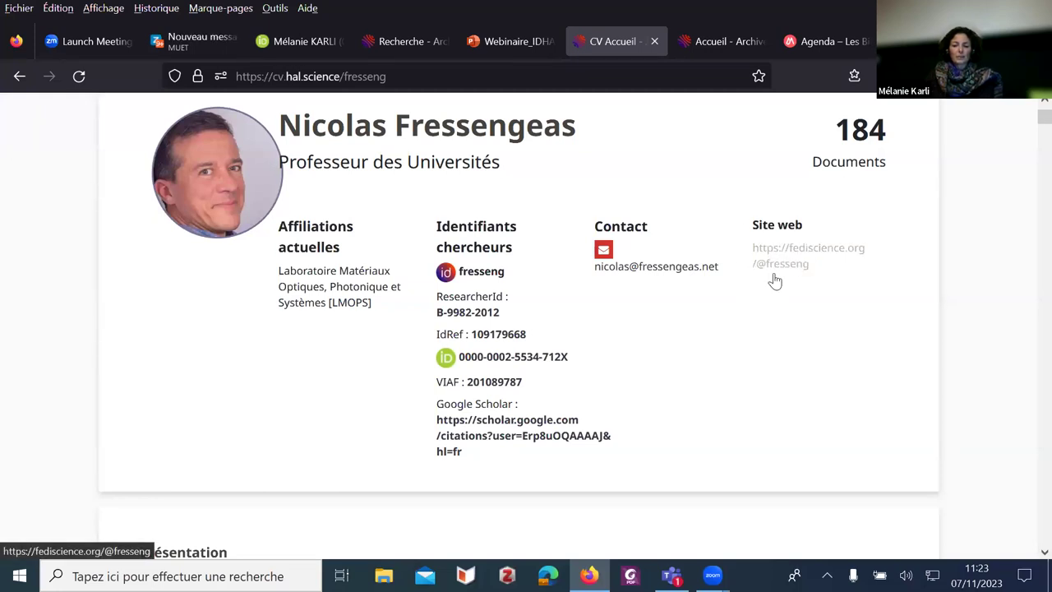
- Read the Présentation section of the example researcher's CV HAL in English, then switch it back to French
scroll(750, 381, down, 2)
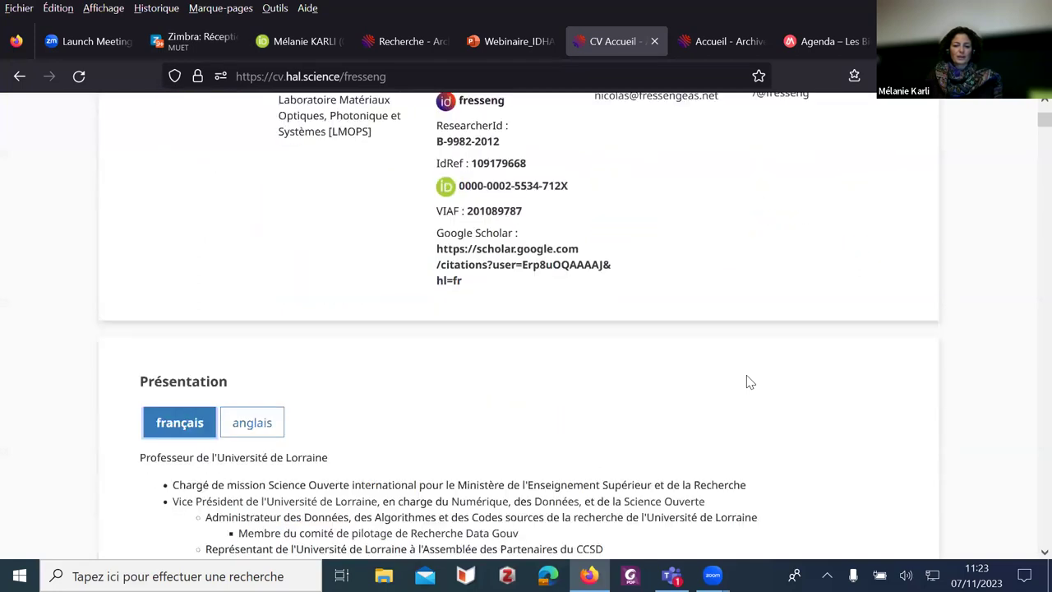
scroll(371, 392, down, 2)
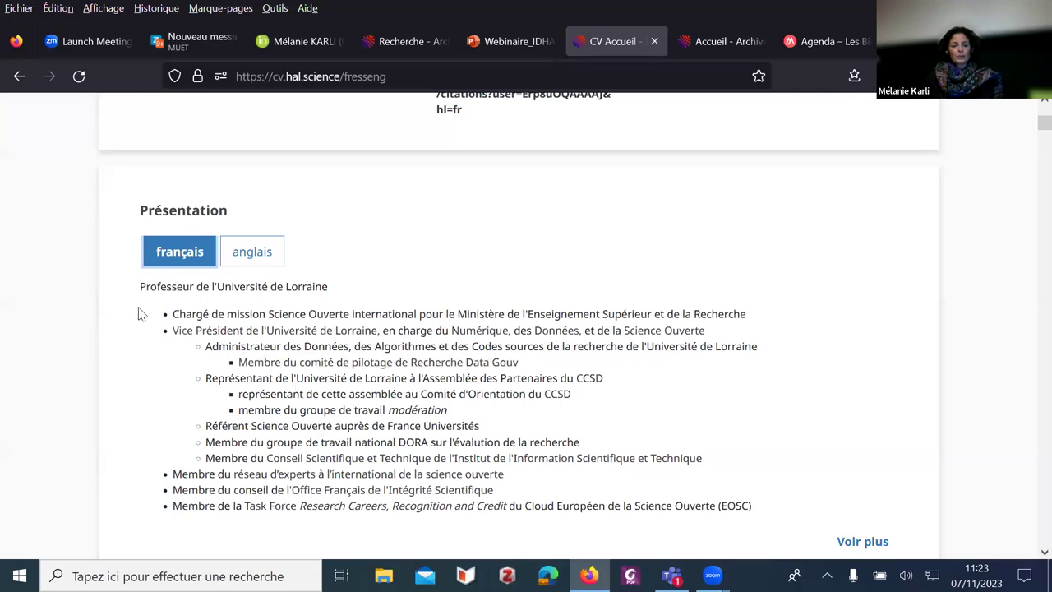
click(250, 256)
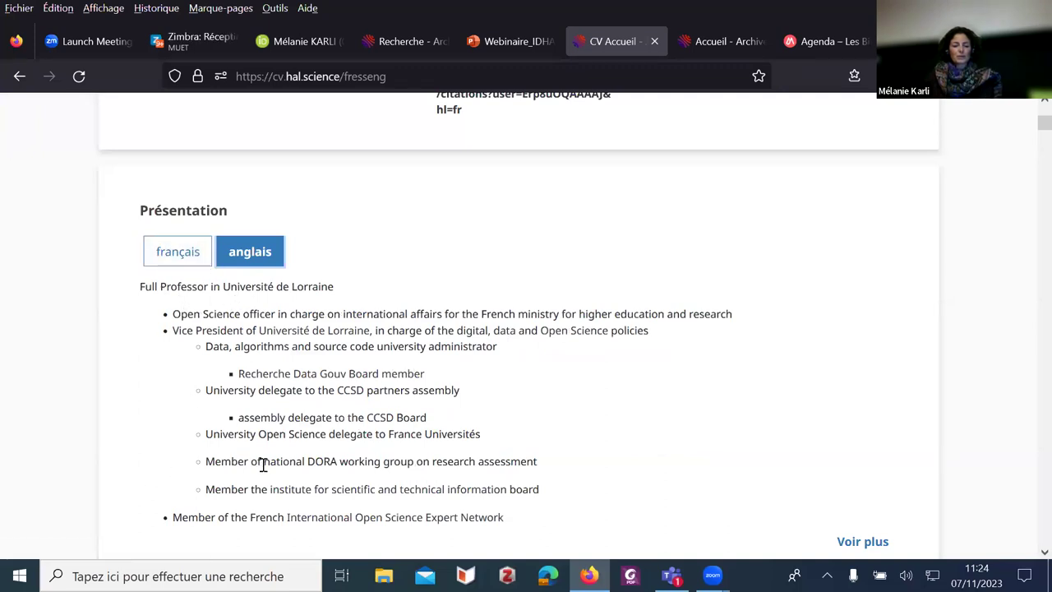
click(180, 257)
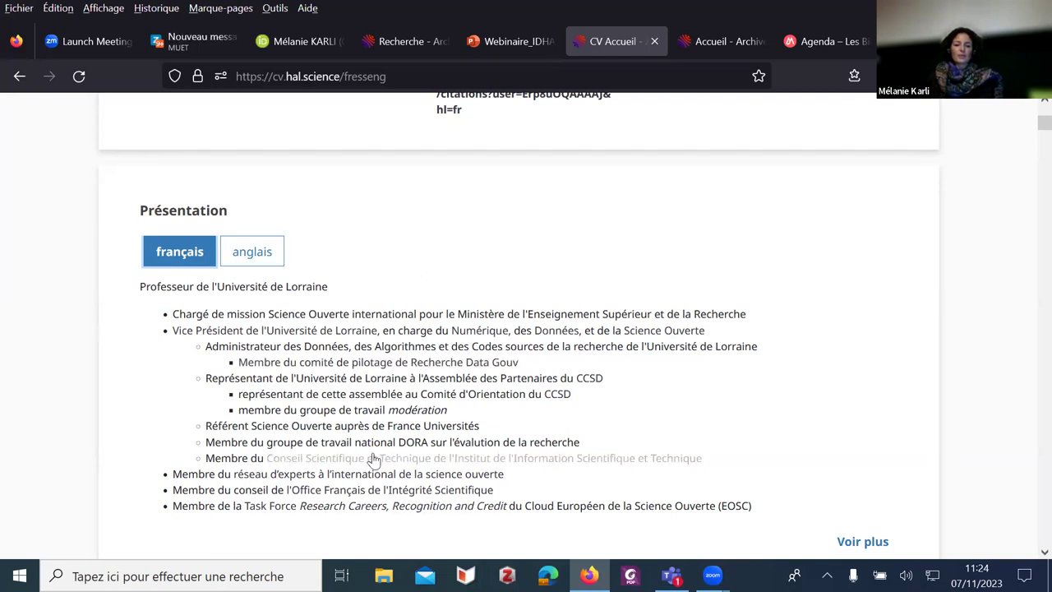
scroll(337, 385, down, 2)
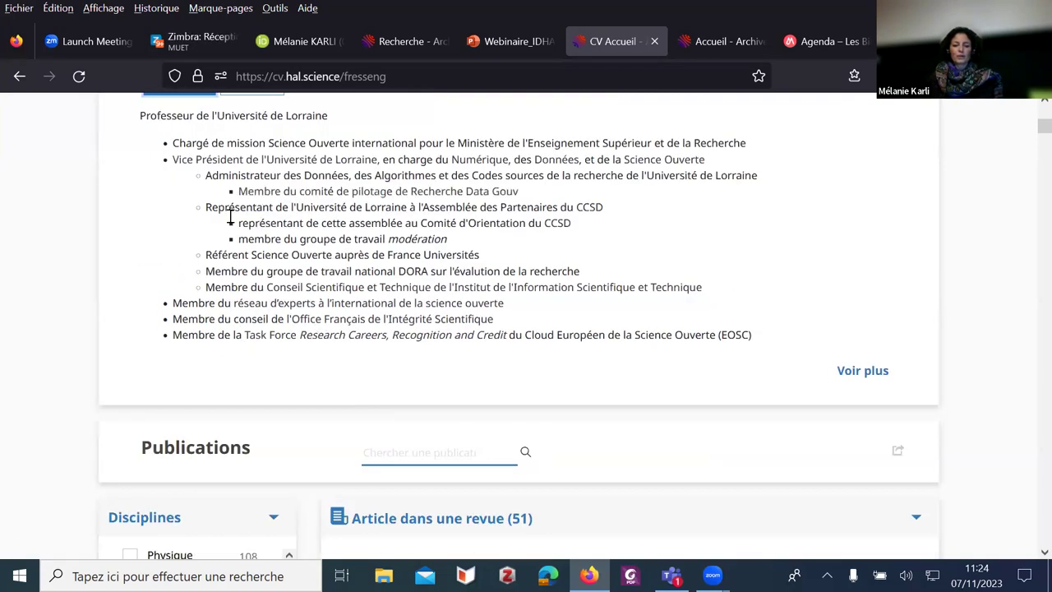
scroll(277, 258, up, 1)
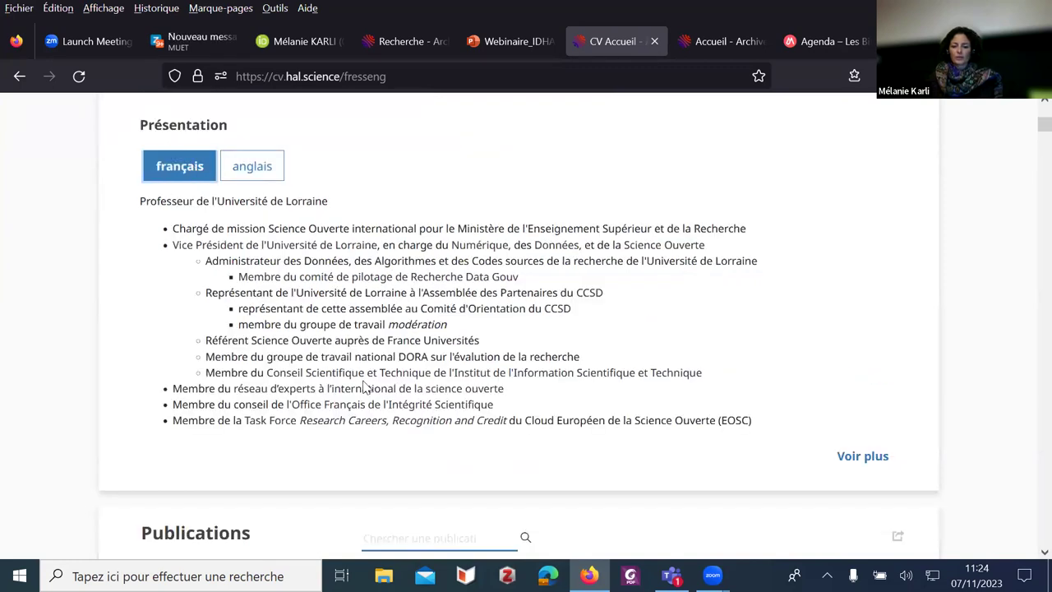
- View the export formats offered for the CV's Publications list, then close the Exporter dialog
scroll(389, 404, down, 1)
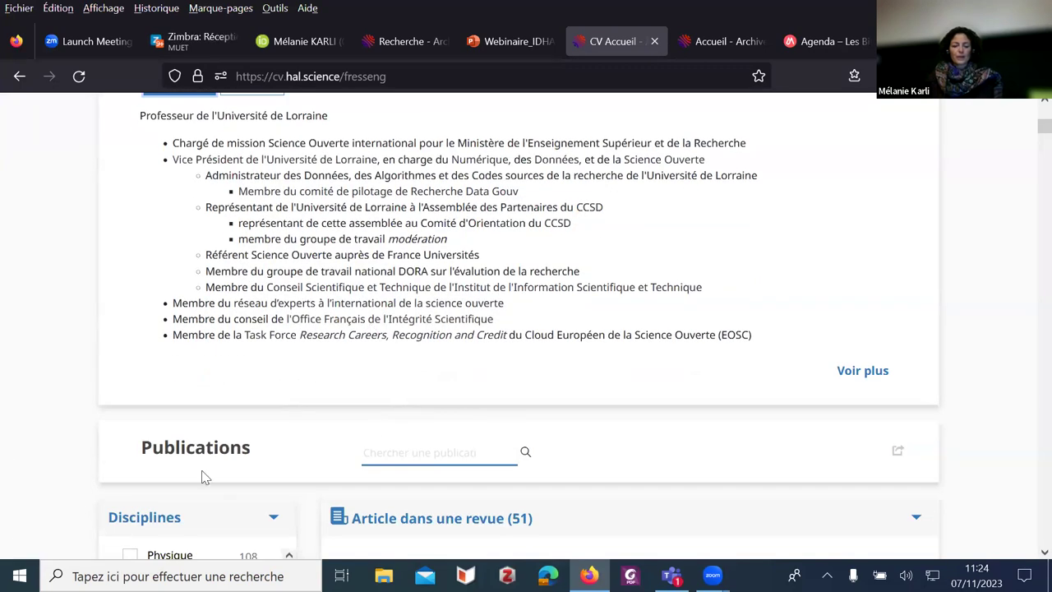
scroll(277, 340, down, 1)
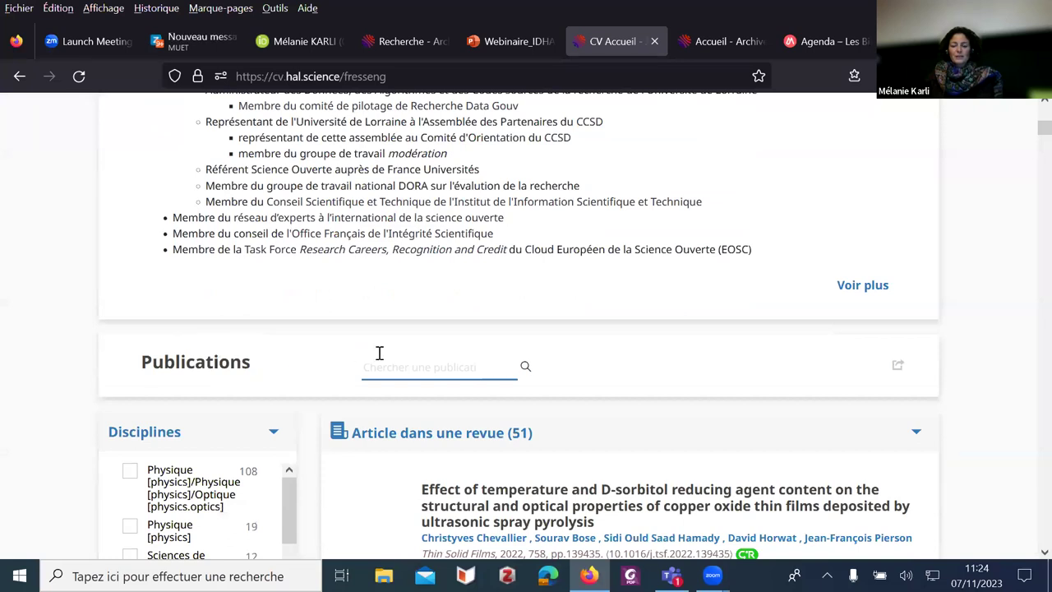
click(899, 368)
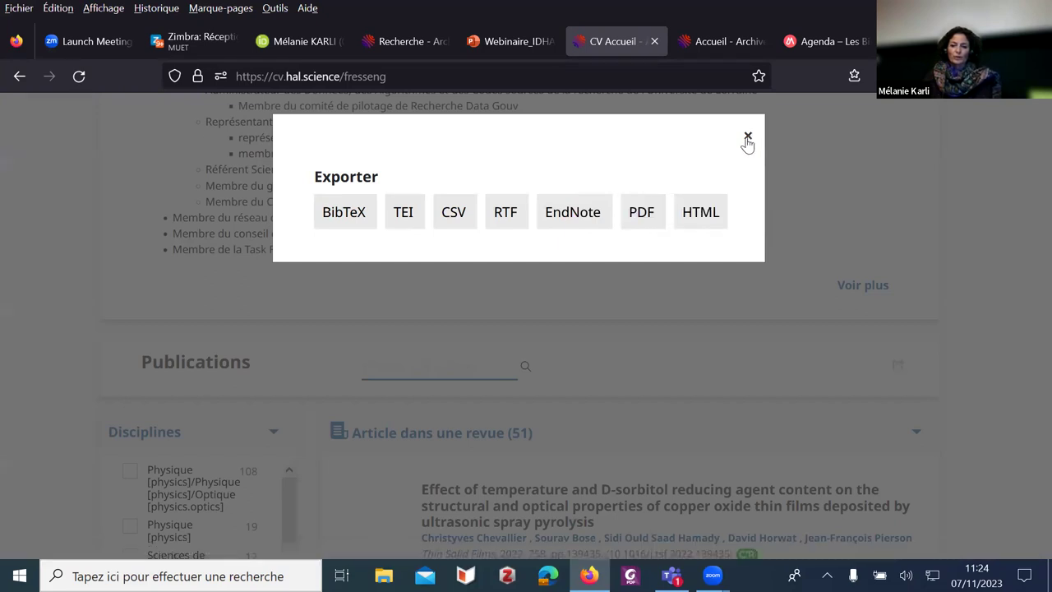
click(748, 138)
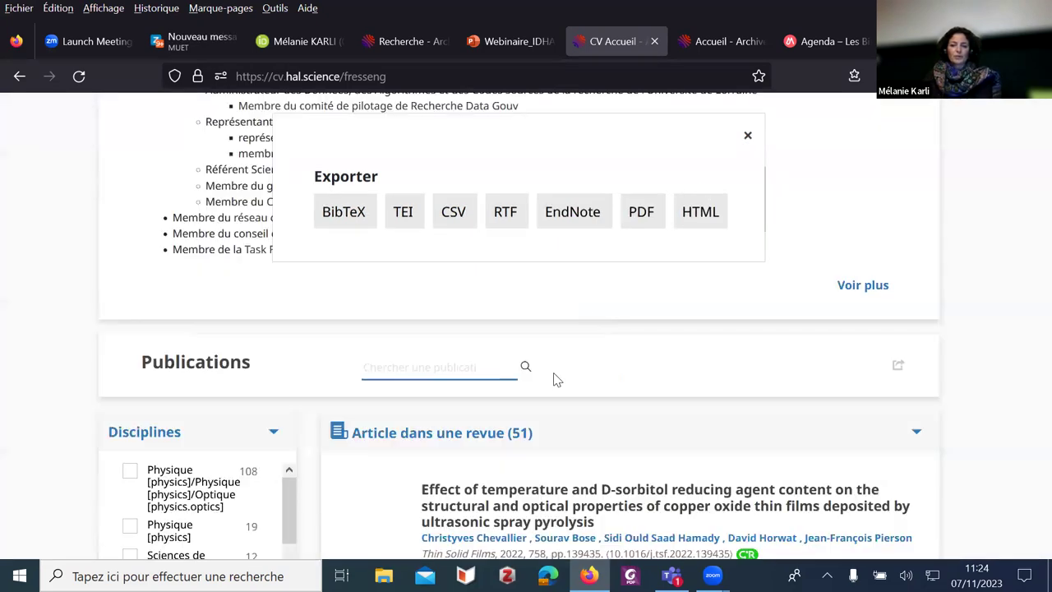
- Collapse the Article dans une revue group and look through the software and conference publications below it
scroll(417, 333, down, 3)
scroll(417, 333, down, 1)
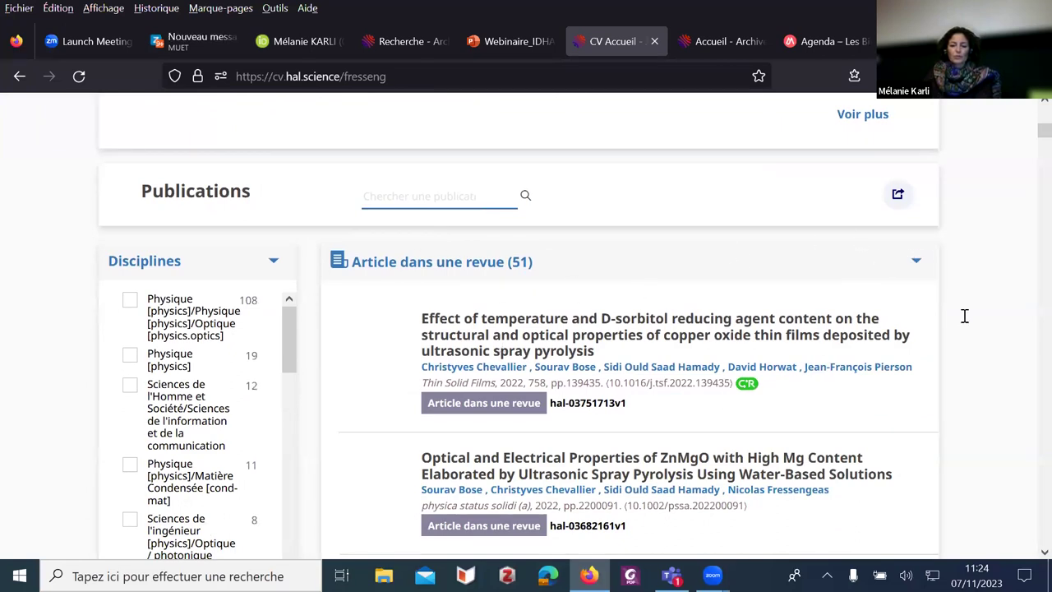
click(918, 261)
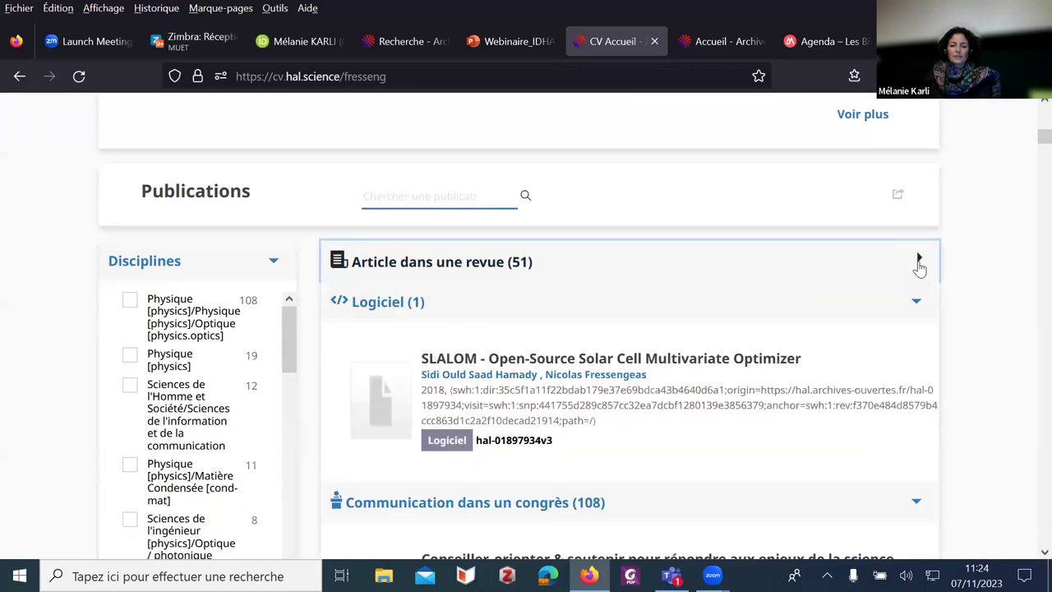
scroll(401, 288, down, 3)
scroll(518, 394, down, 5)
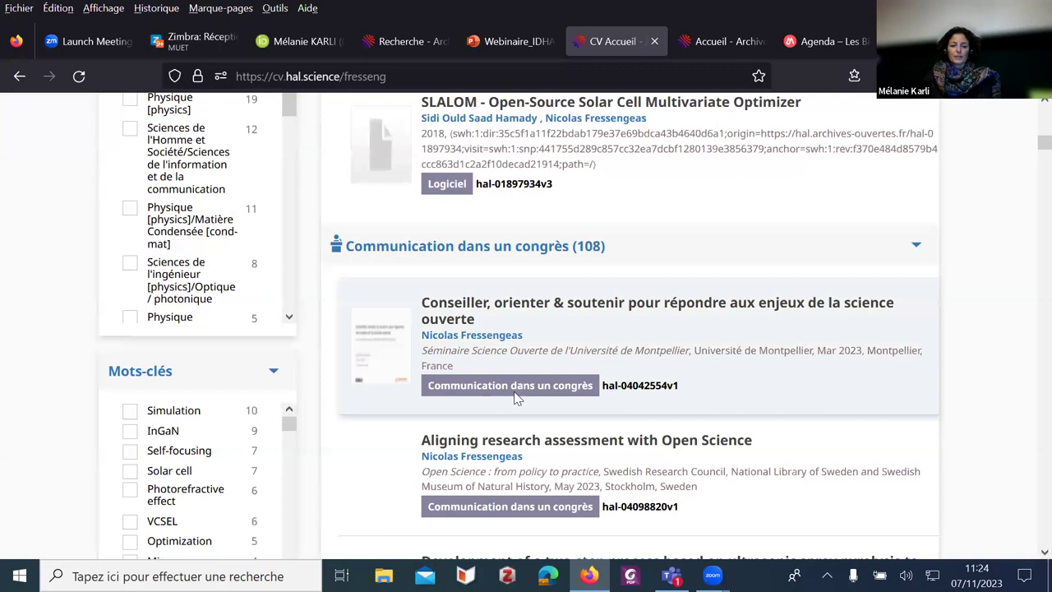
- Examine the Mots-clés and Disciplines filters beside the CV's publications
scroll(498, 329, up, 3)
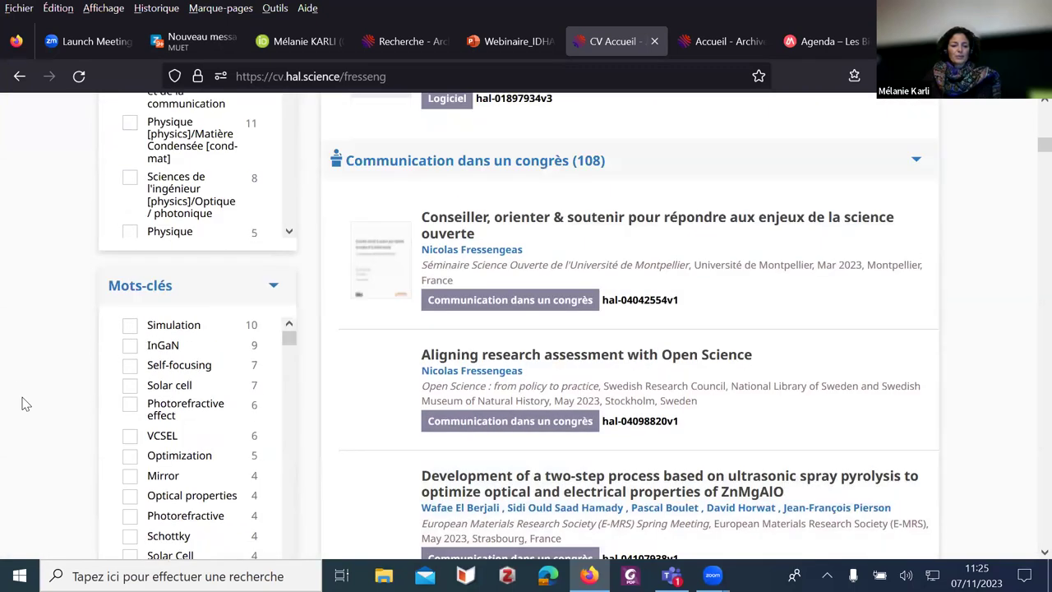
scroll(93, 220, up, 2)
scroll(123, 386, up, 3)
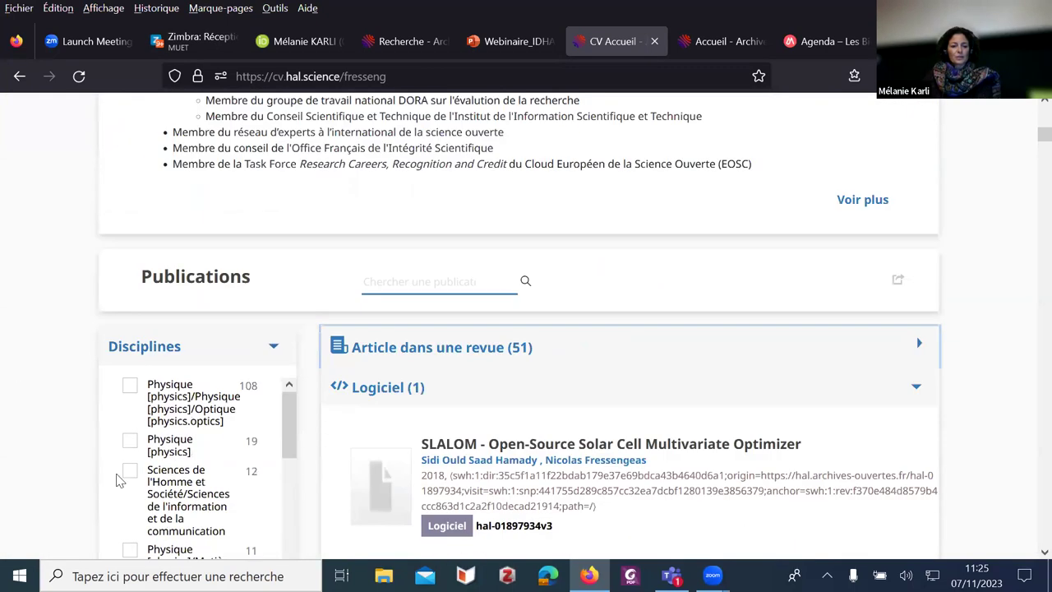
scroll(117, 479, down, 2)
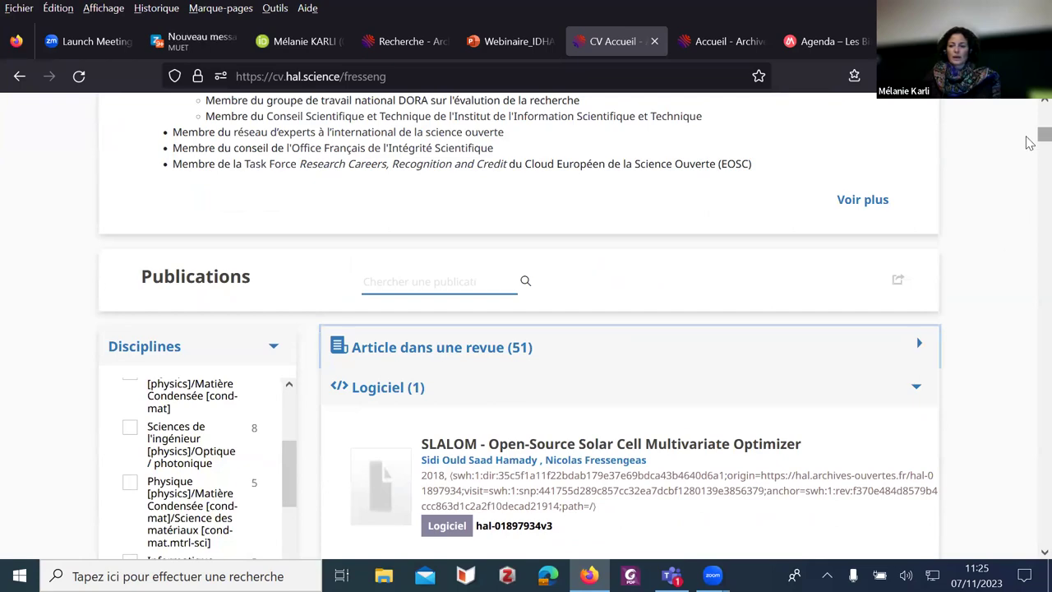
- Leave the example researcher's CV, return to the HAL home page and open the Mon CV settings of the signed-in account
mouse_move(1043, 138)
mouse_down()
mouse_move(1029, 168)
mouse_move(1029, 130)
mouse_up()
scroll(1029, 168, down, 8)
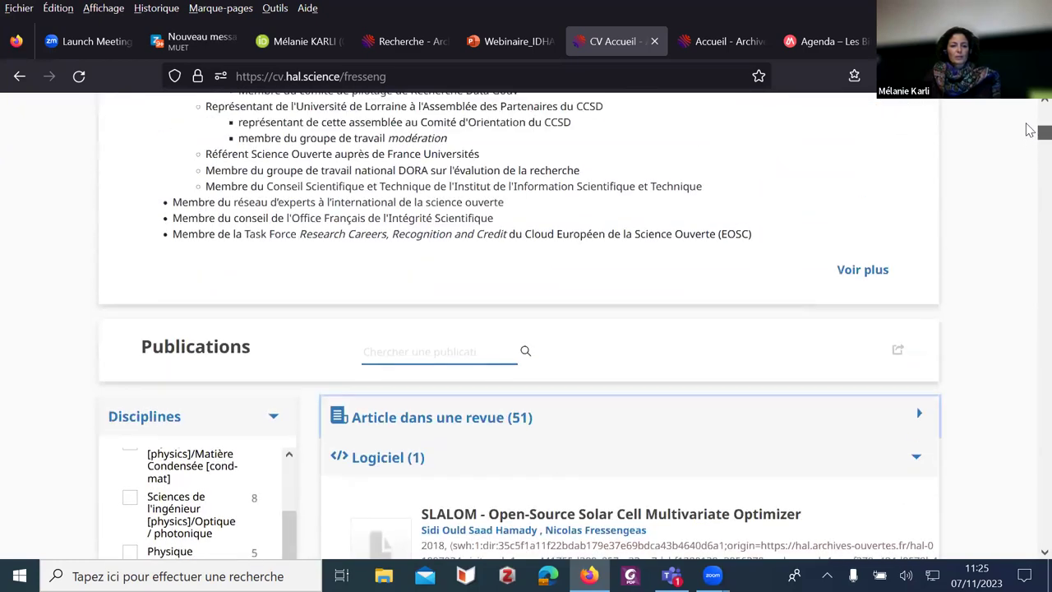
scroll(230, 289, up, 10)
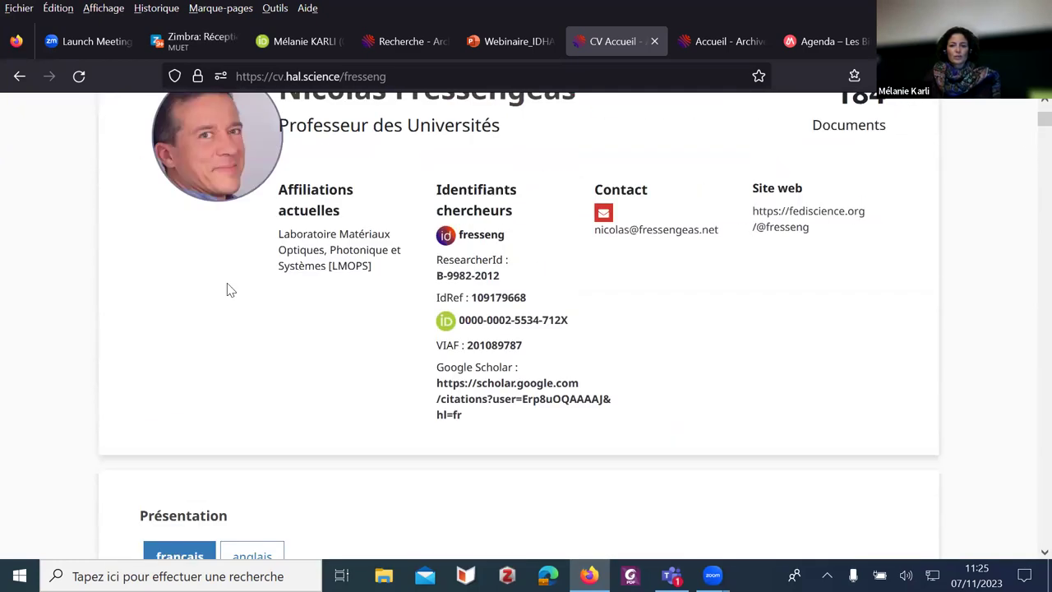
click(707, 42)
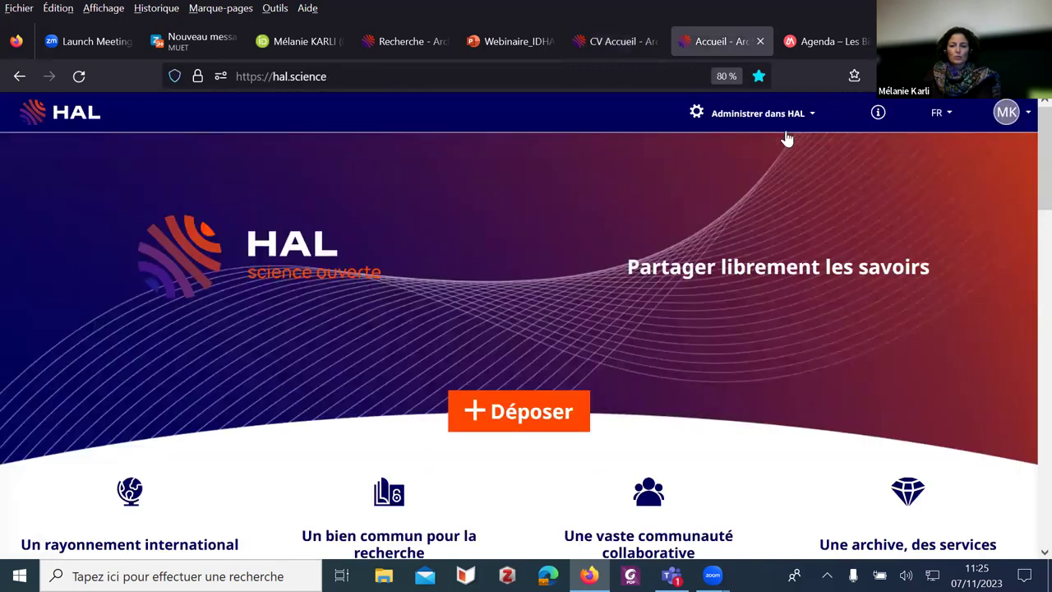
click(1029, 115)
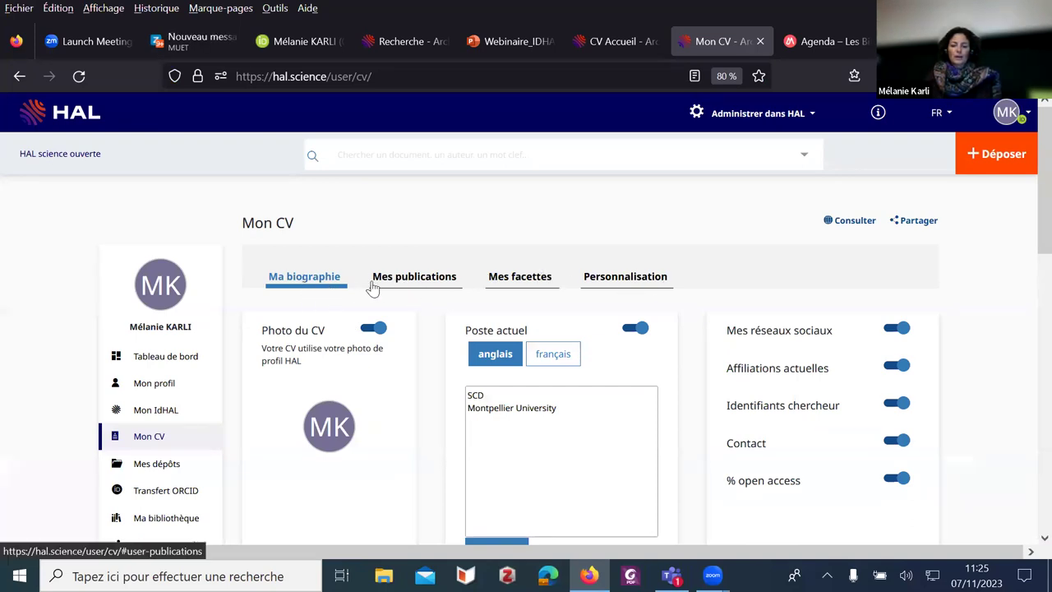
- Display the French version of the Poste actuel text in the Ma biographie settings
scroll(325, 274, down, 1)
scroll(324, 273, down, 1)
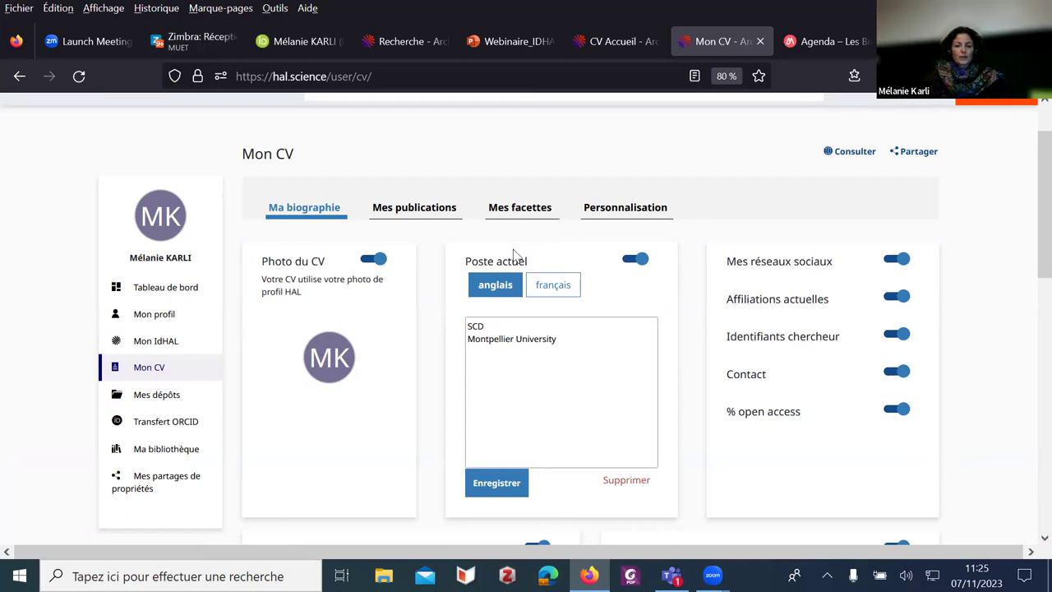
click(552, 288)
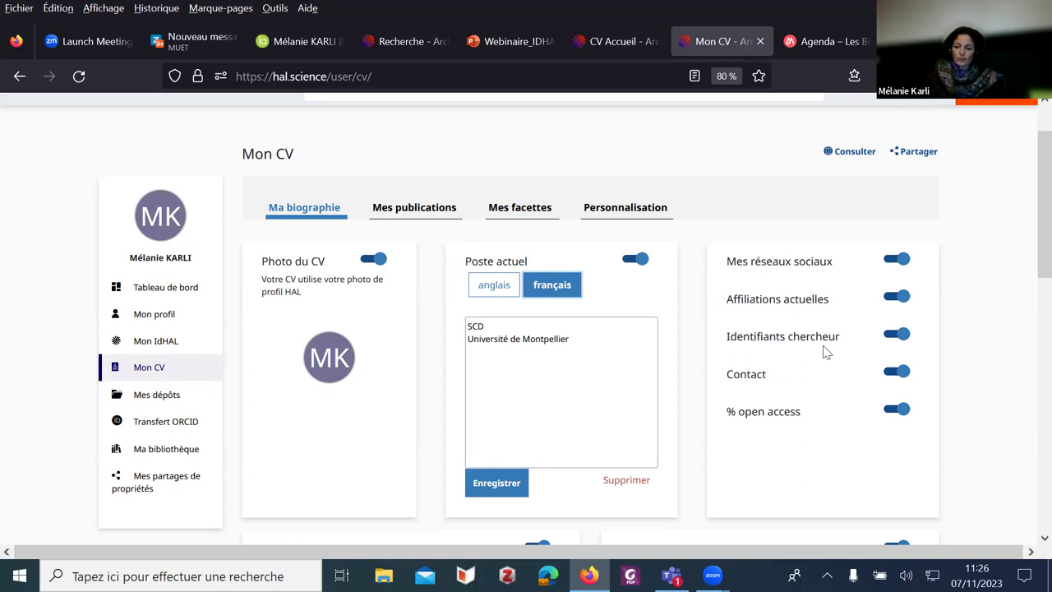
- Turn off the display of Mes réseaux sociaux on the CV and turn it back on
click(892, 261)
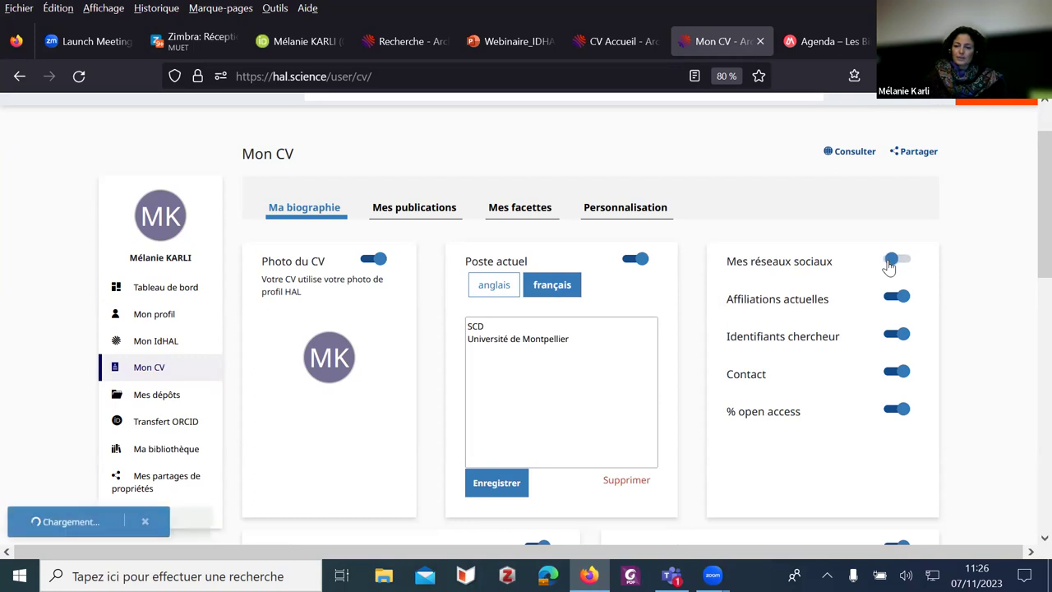
click(902, 265)
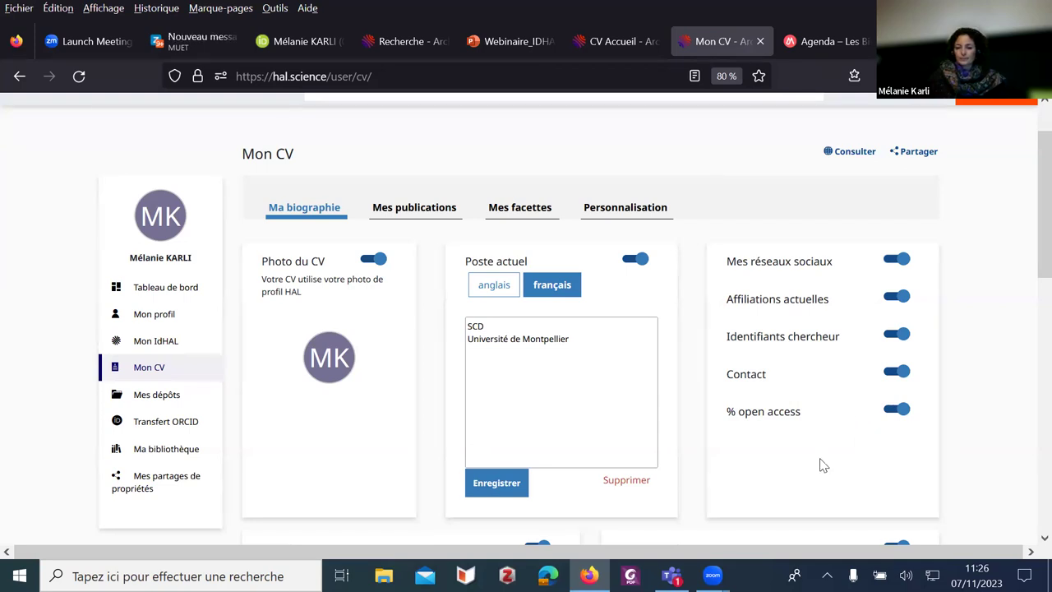
- Examine the Mes domaines and Mes compétences entries with their input fields, and read the French Présentation text
scroll(824, 466, down, 2)
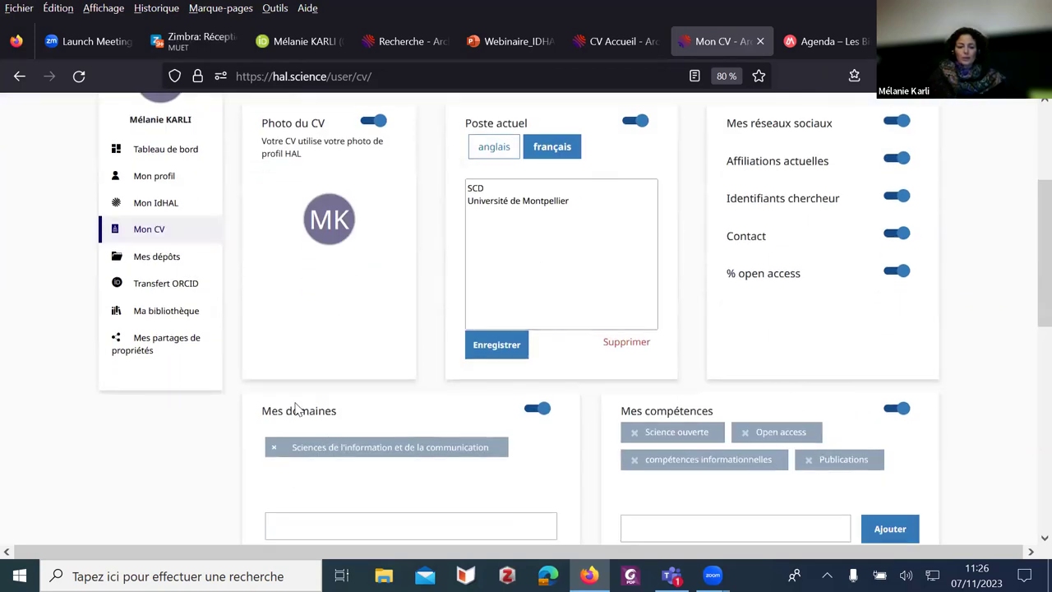
scroll(274, 467, down, 1)
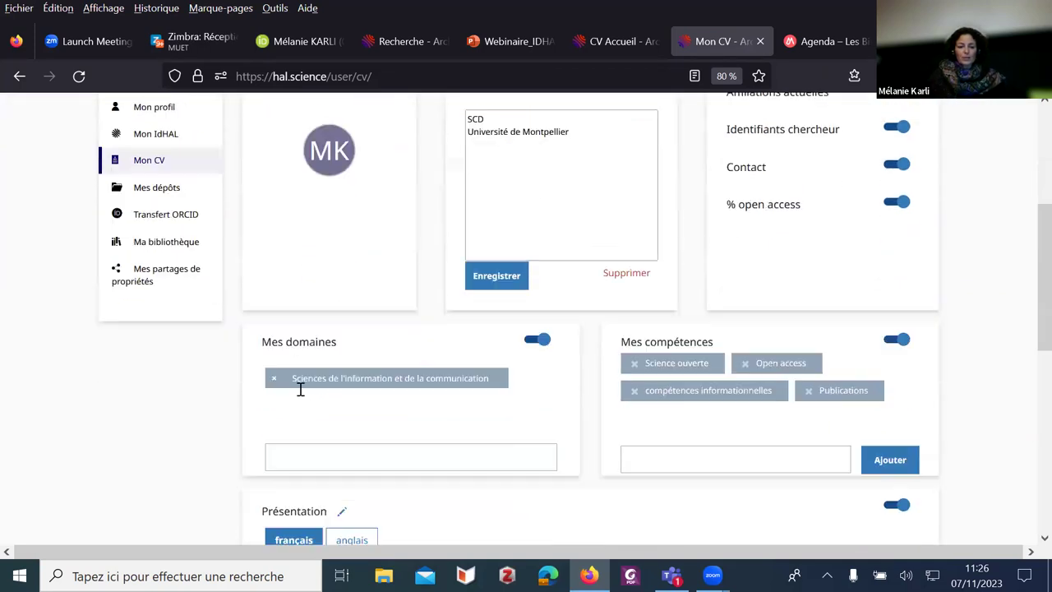
click(279, 457)
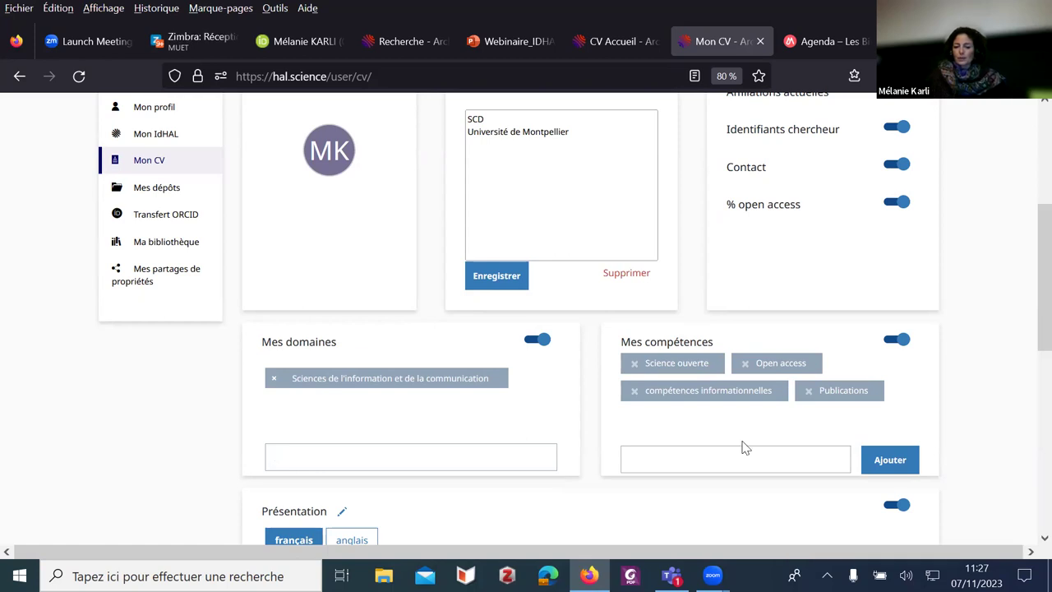
scroll(775, 442, down, 3)
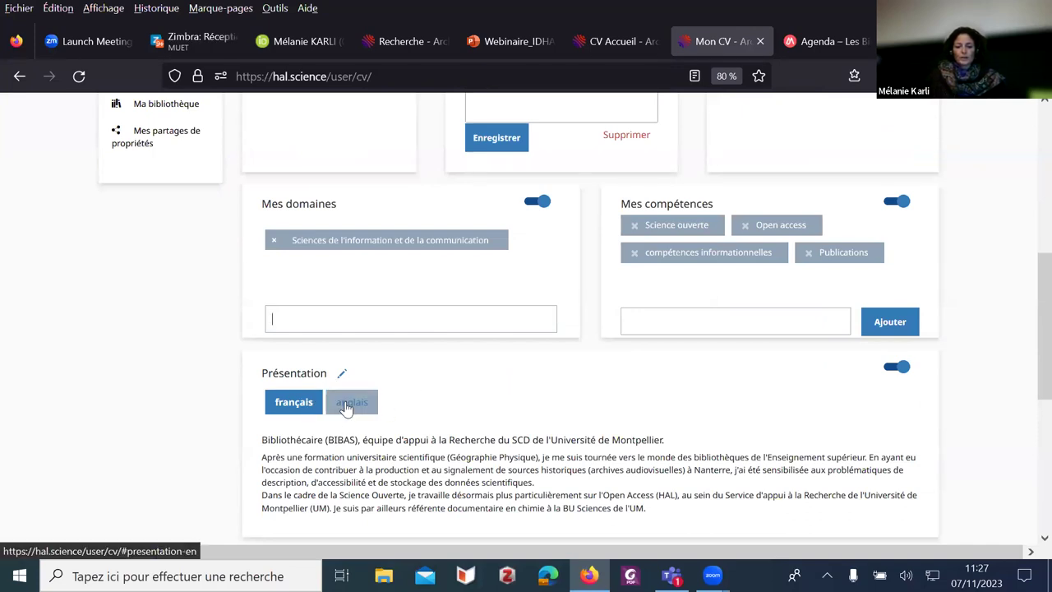
scroll(463, 476, down, 2)
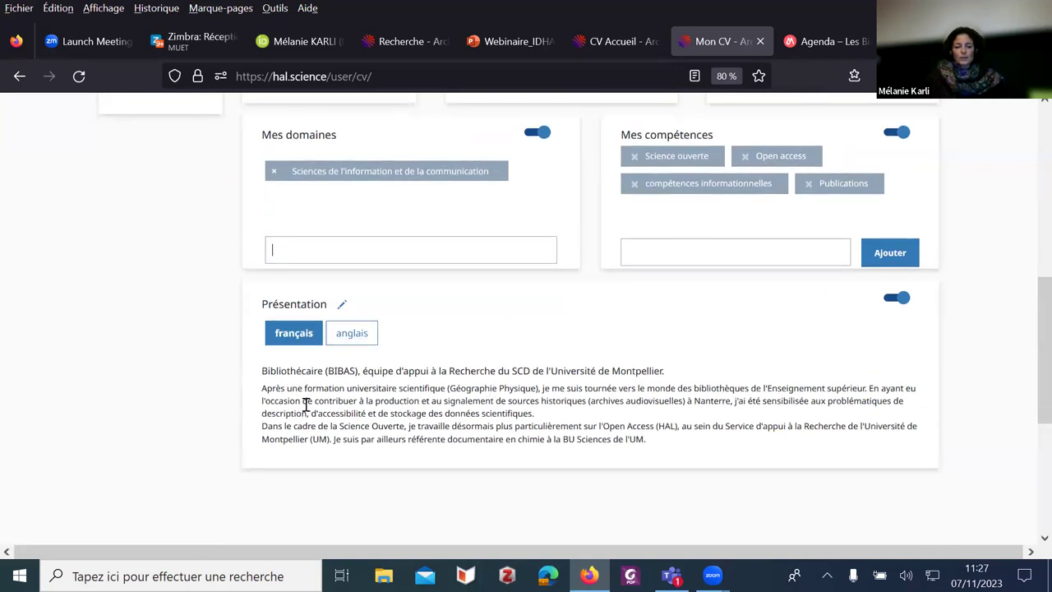
scroll(348, 441, up, 4)
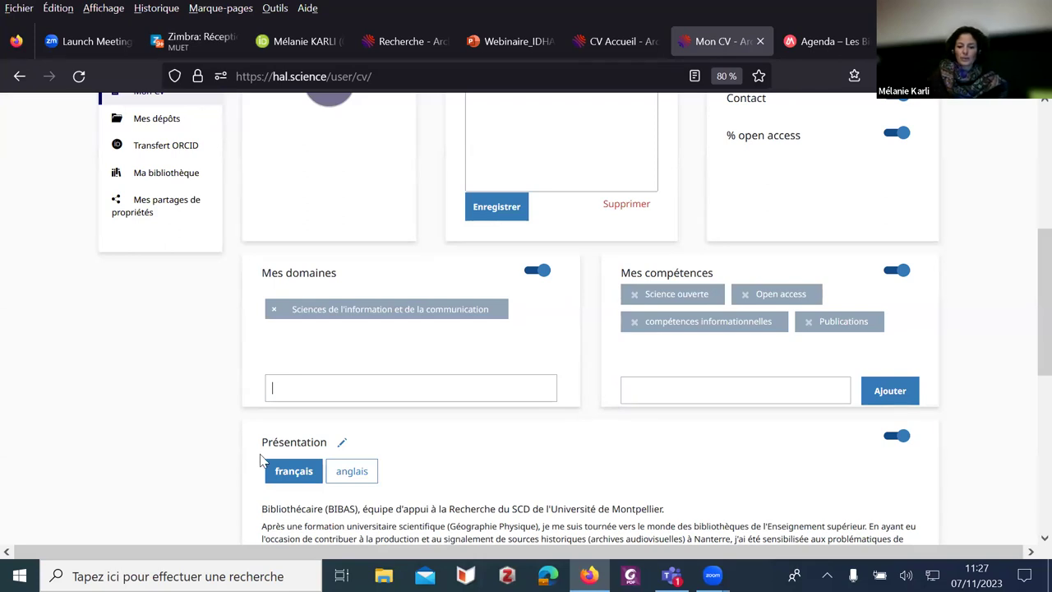
- Open the Présentation section for editing and examine its French text and formatting options
click(341, 442)
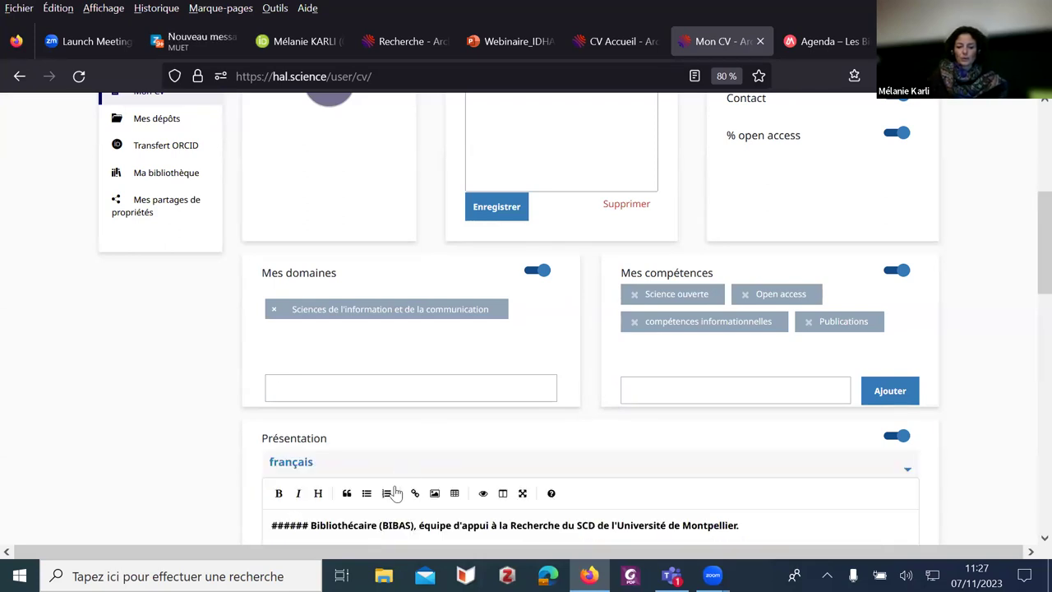
scroll(219, 376, down, 1)
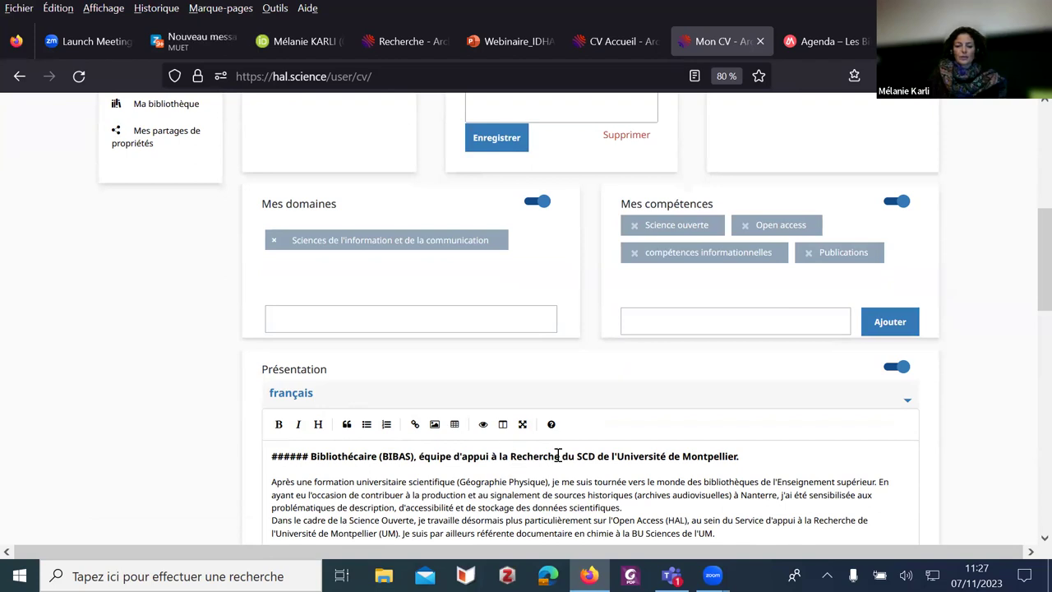
scroll(222, 352, down, 3)
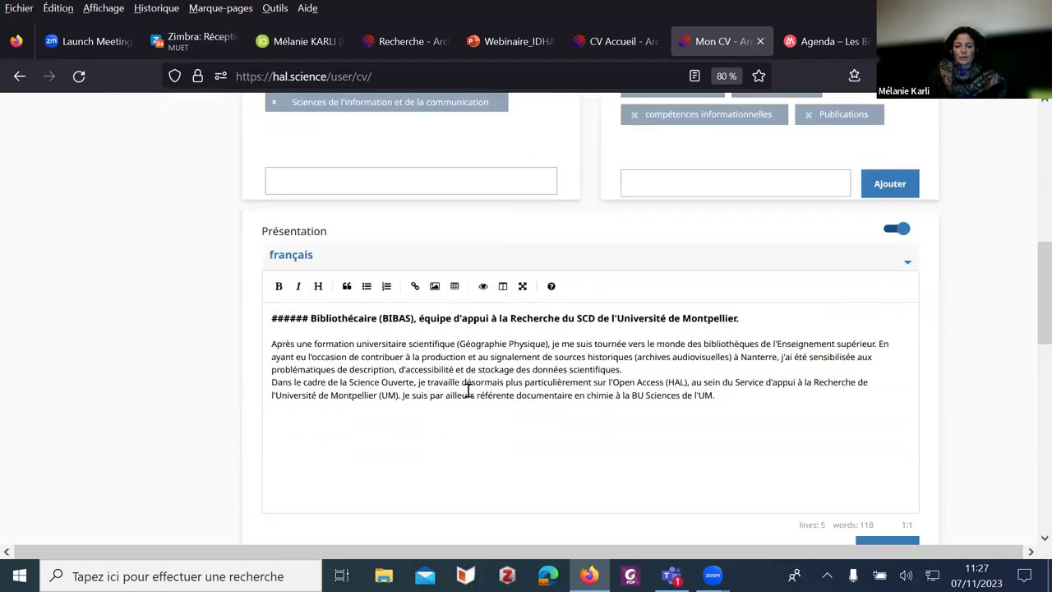
scroll(481, 458, up, 3)
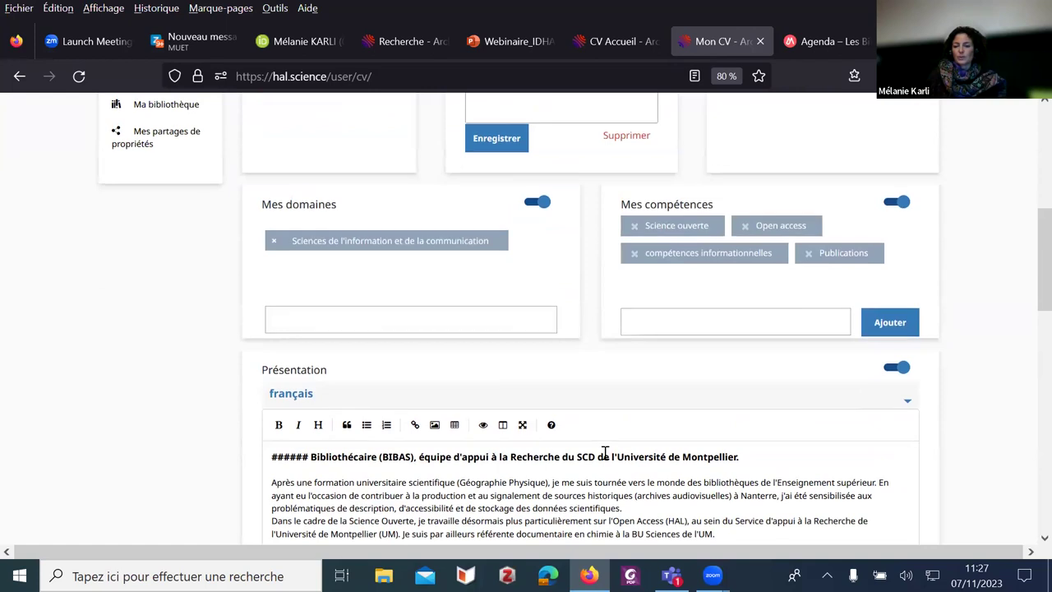
scroll(605, 458, up, 4)
scroll(606, 458, down, 9)
click(886, 491)
scroll(623, 422, up, 10)
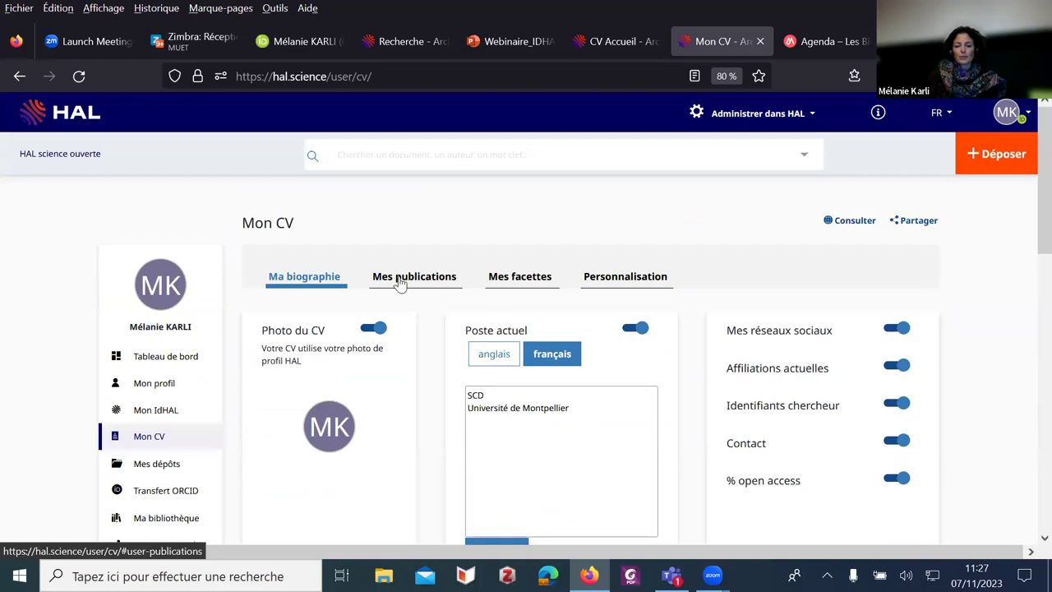
- Open the Mes publications settings and examine the list of document types that can be shown in the CV
click(399, 282)
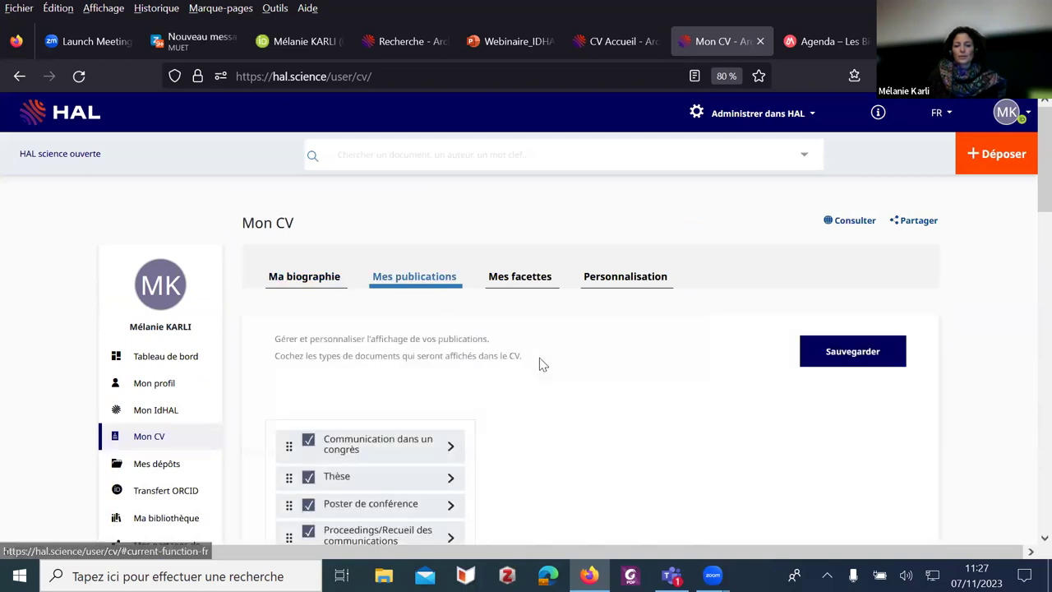
scroll(573, 451, down, 3)
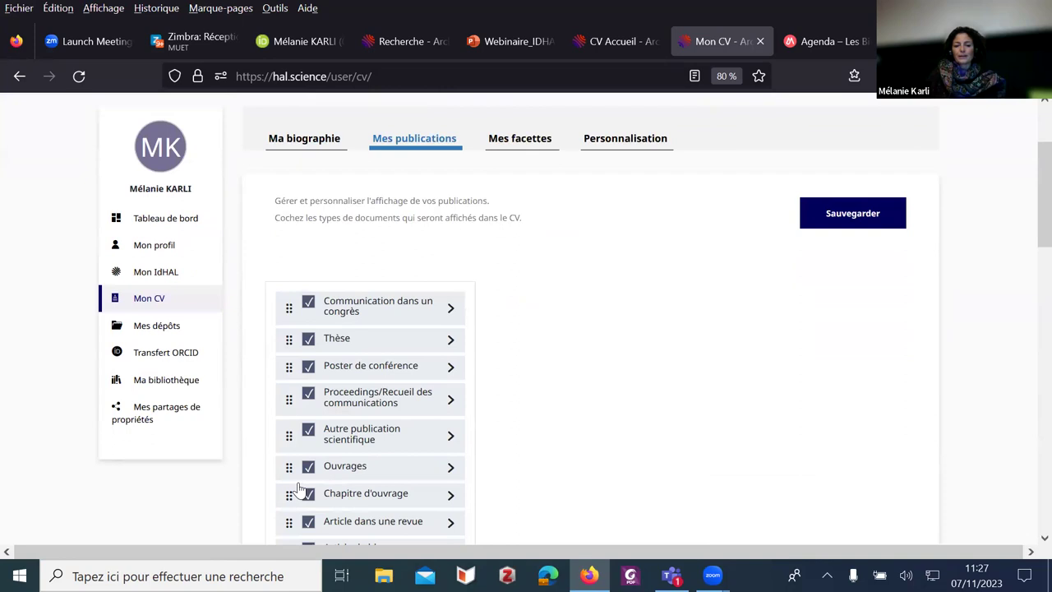
scroll(358, 477, down, 1)
scroll(358, 479, down, 3)
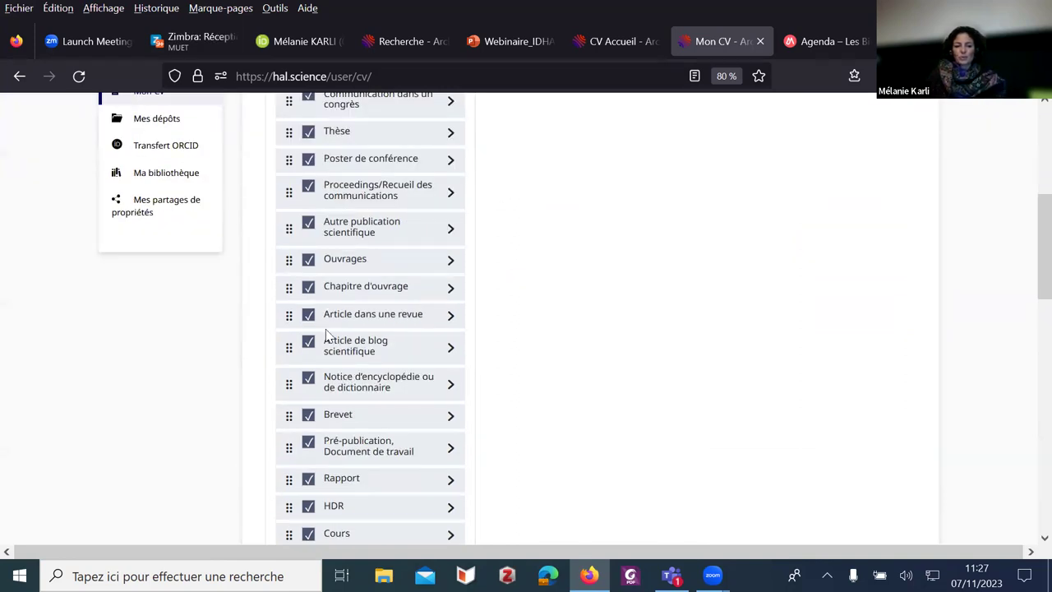
scroll(285, 448, down, 7)
scroll(285, 448, up, 10)
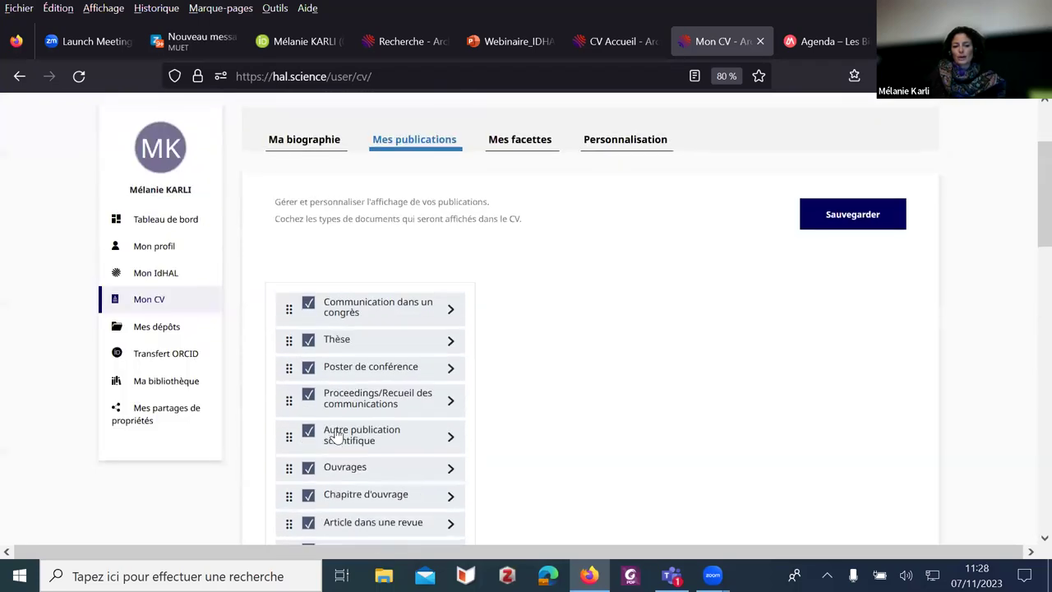
scroll(337, 436, up, 2)
scroll(573, 416, down, 1)
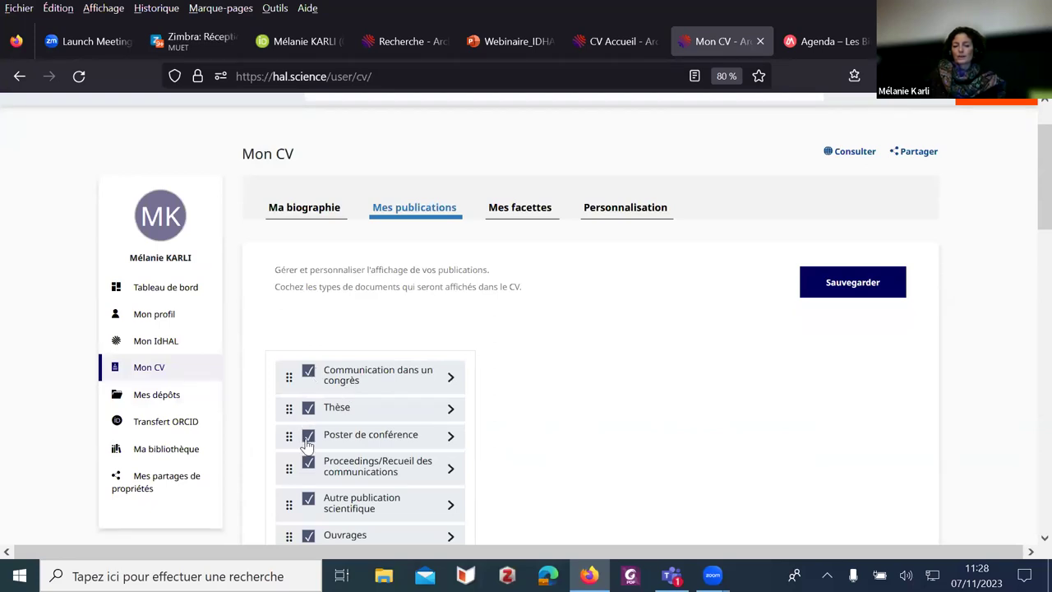
- Reorder the document types so Thèse comes first and Article de blog scientifique second, unchecking and rechecking Article de blog scientifique
scroll(645, 448, down, 3)
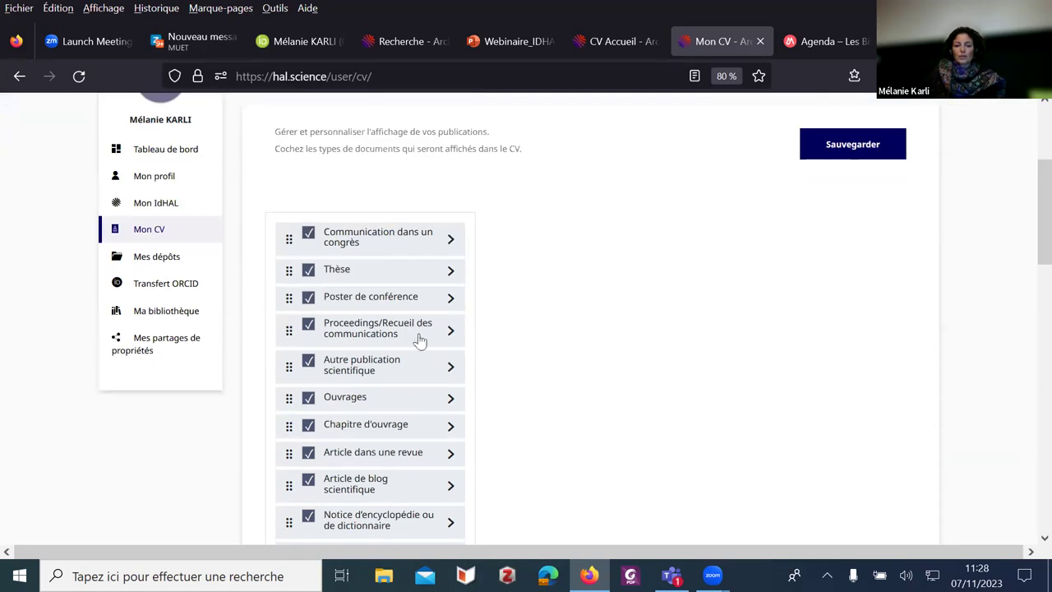
scroll(324, 450, down, 2)
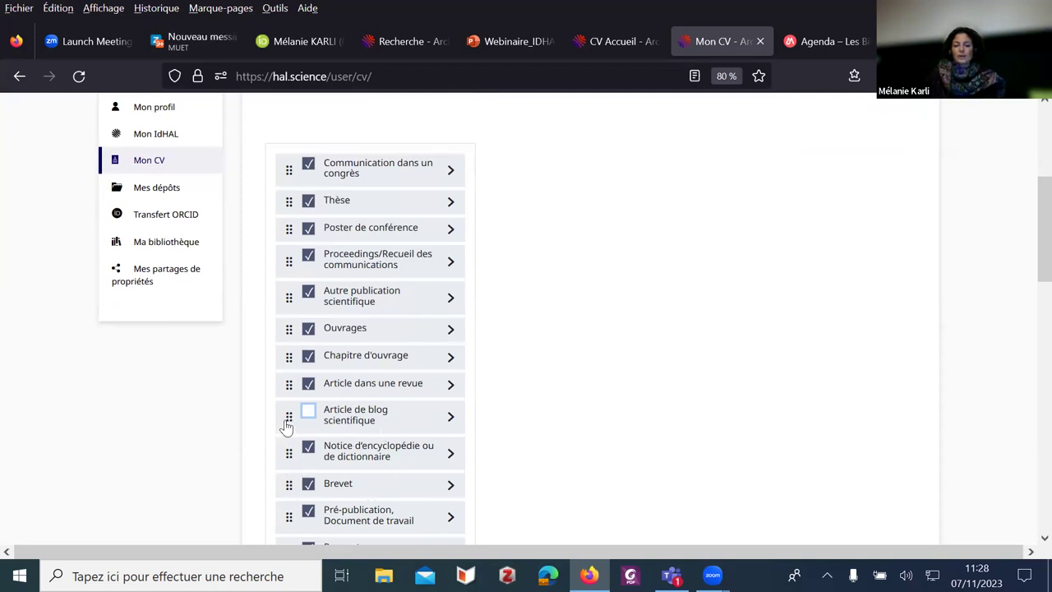
drag(288, 426, 291, 181)
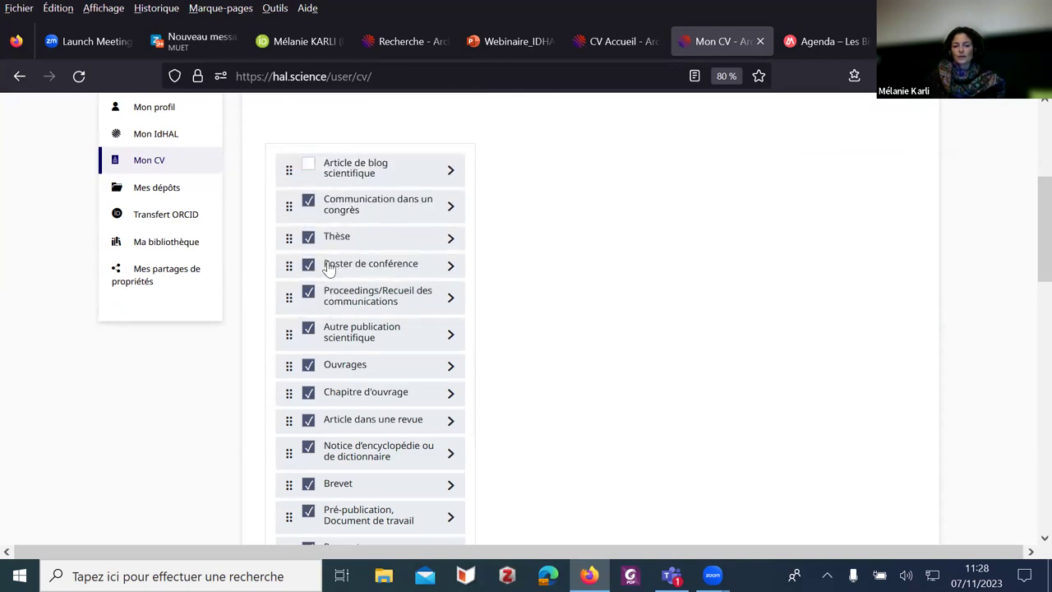
drag(286, 241, 289, 161)
click(308, 192)
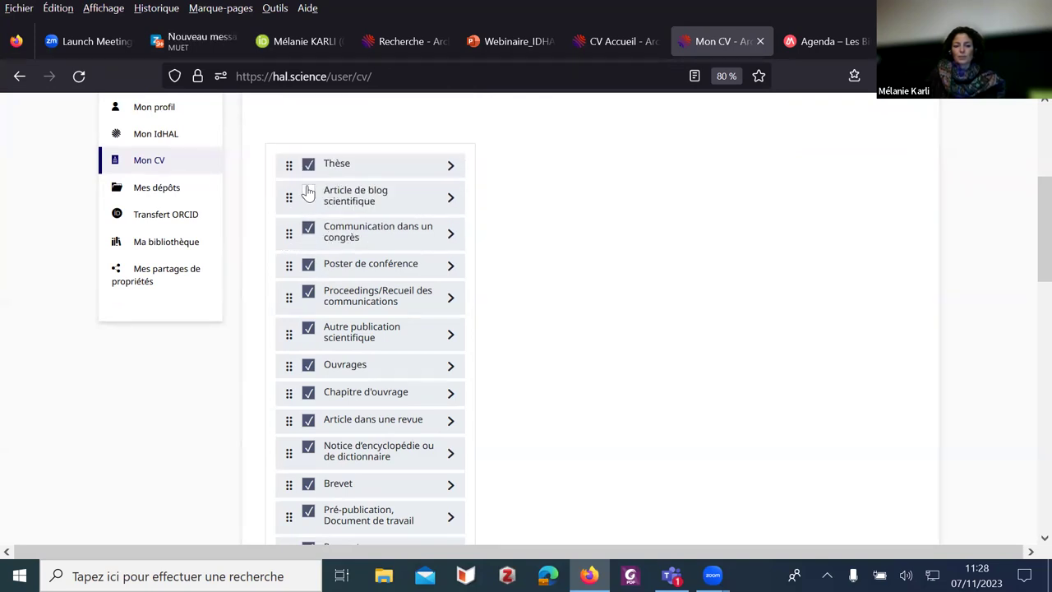
- List the documents of the Article de blog scientifique type, and glance at Mes facettes before returning to Mes publications
click(450, 200)
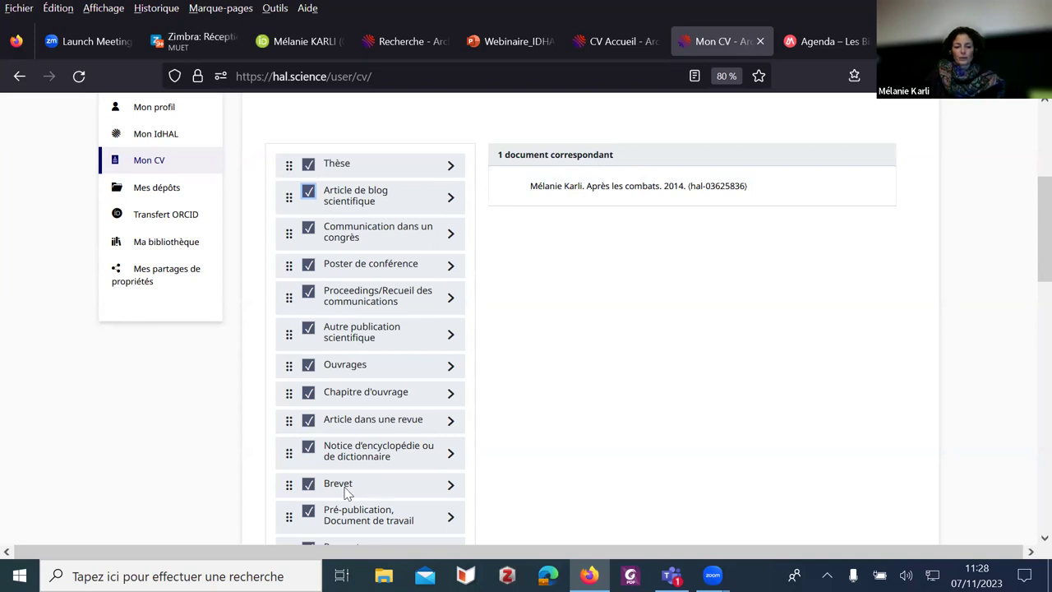
scroll(366, 370, up, 3)
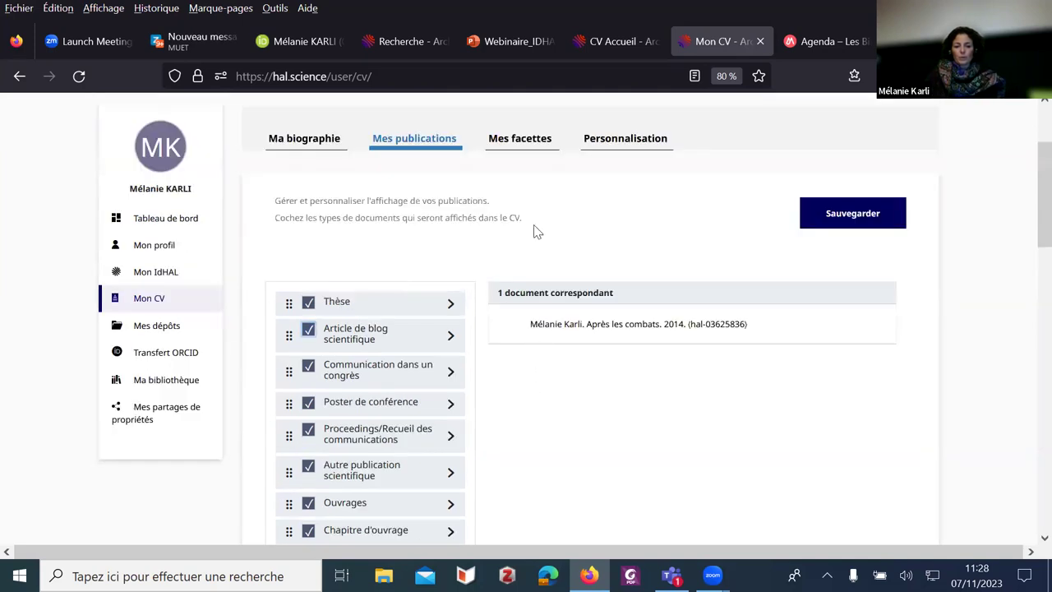
click(522, 146)
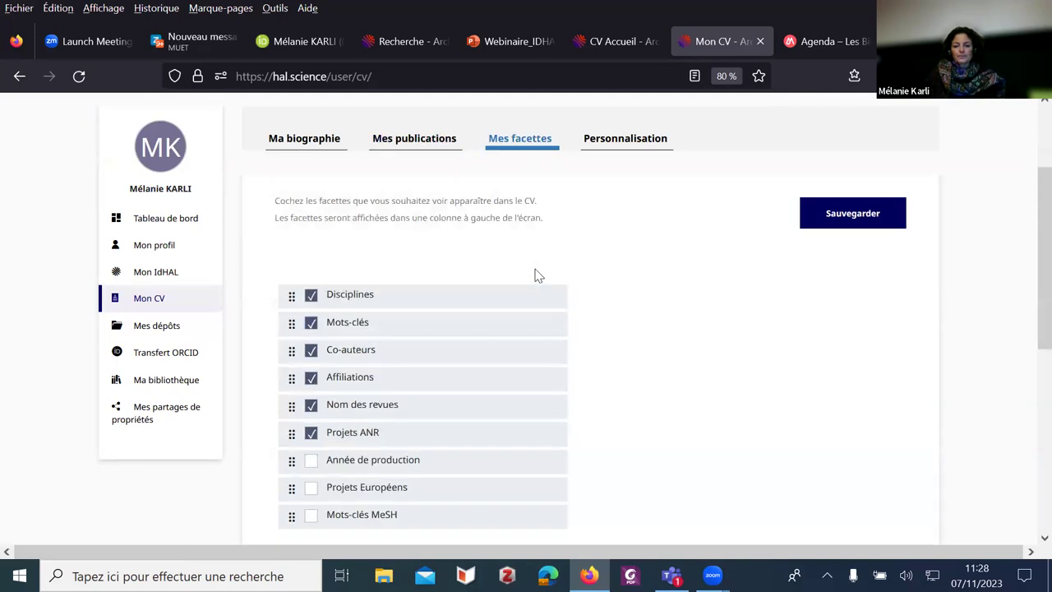
click(397, 146)
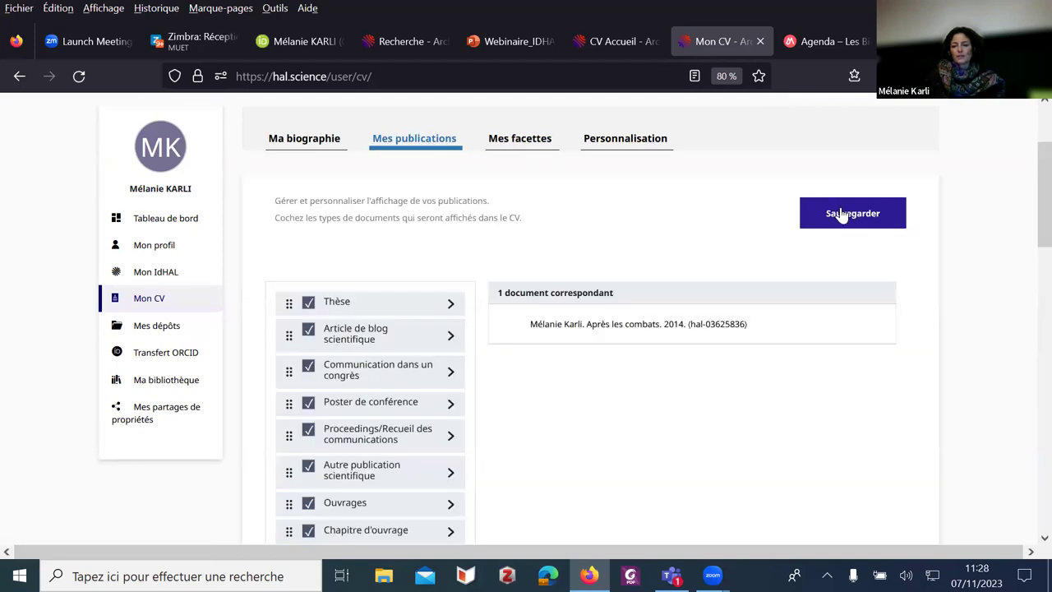
- Open the Mes facettes settings and uncheck the Projets ANR facet
click(514, 152)
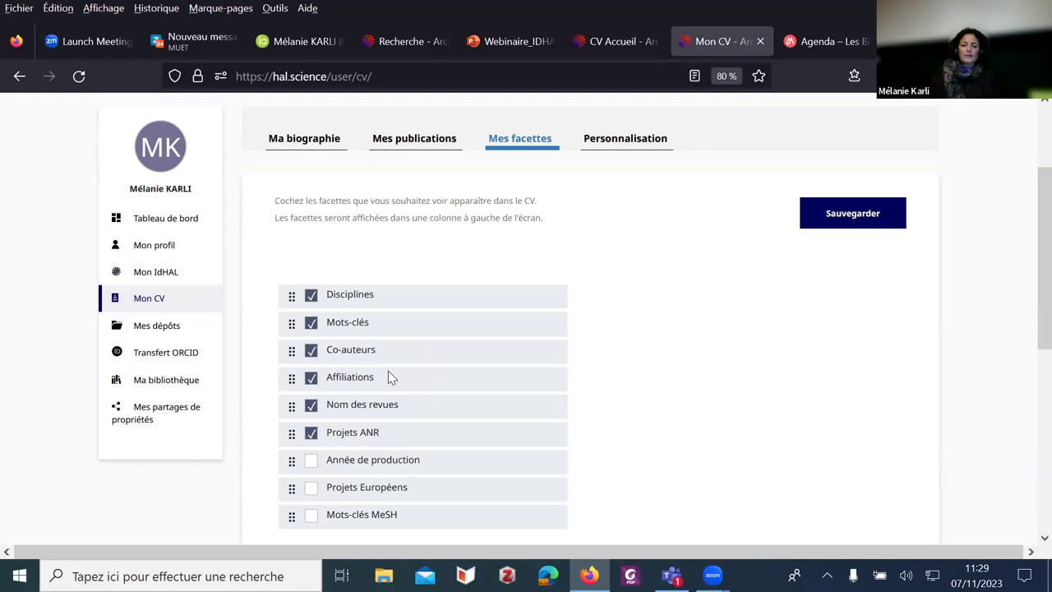
scroll(313, 471, down, 3)
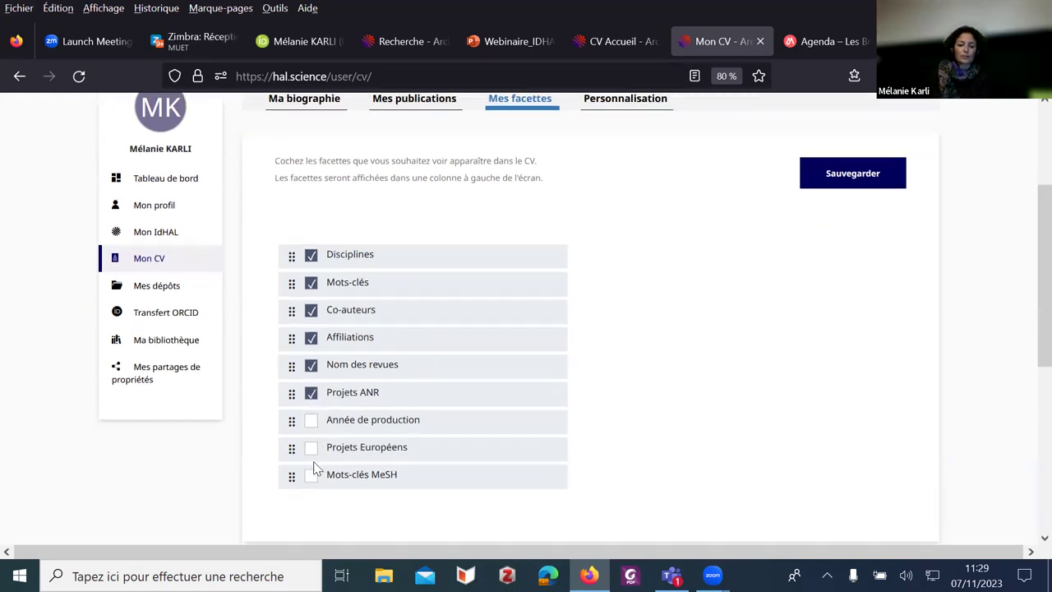
click(309, 296)
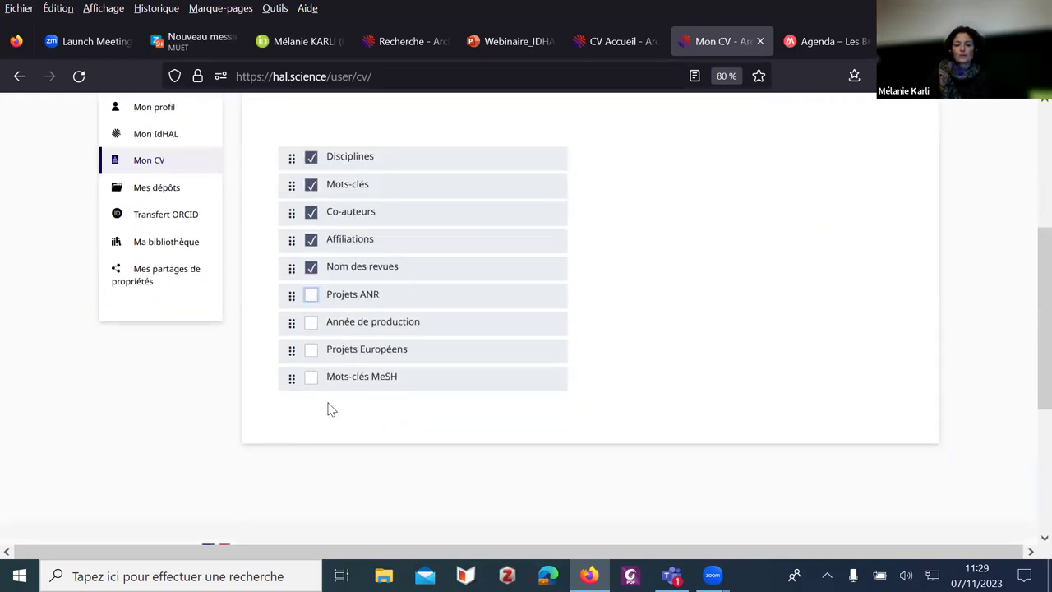
- Recheck the Projets ANR facet and move it to the top of the facet list, above Disciplines
click(312, 295)
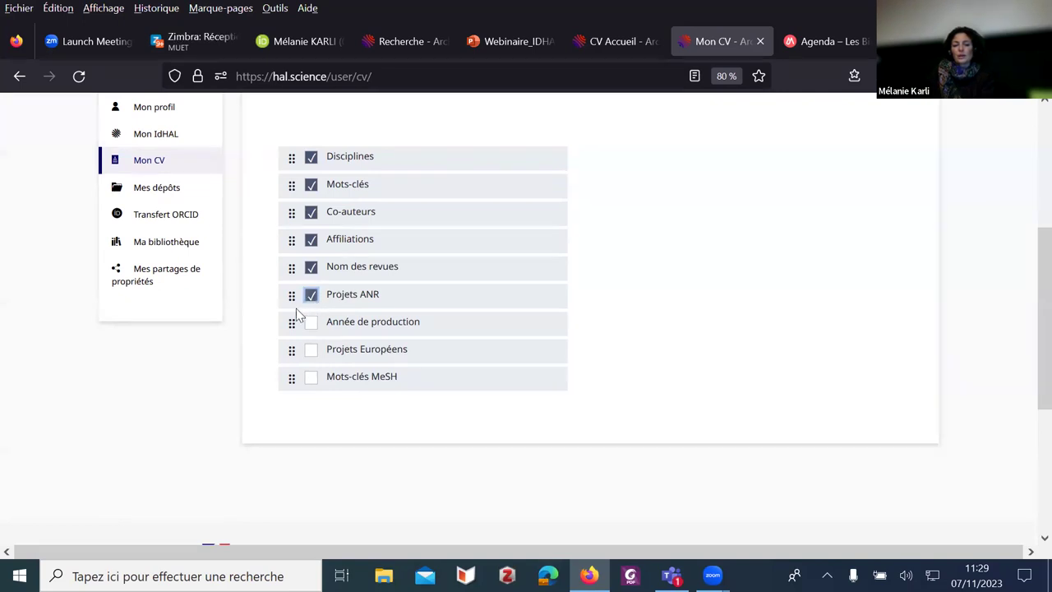
drag(292, 303, 286, 156)
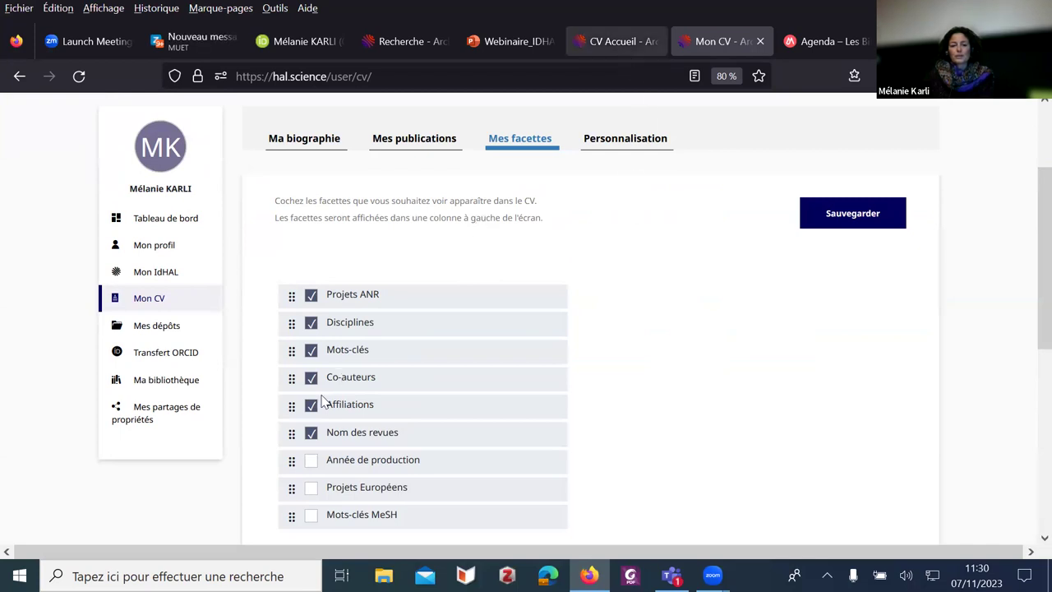
- Filter the example CV's publications by the keyword Simulation, and return to the facet settings of Mon CV
key(ctrl+Page_Up)
scroll(323, 411, down, 15)
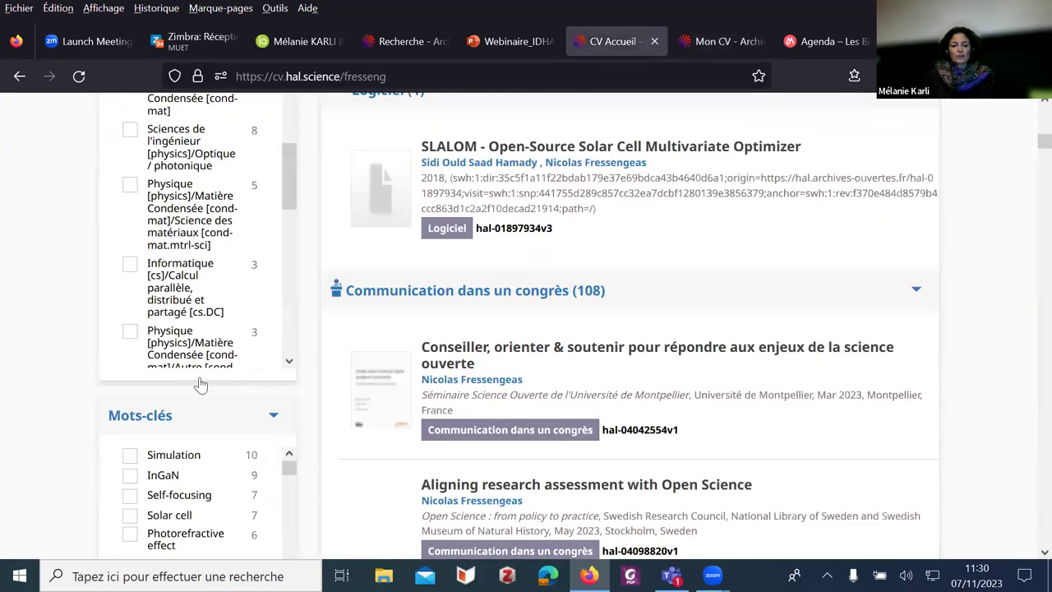
scroll(200, 384, down, 2)
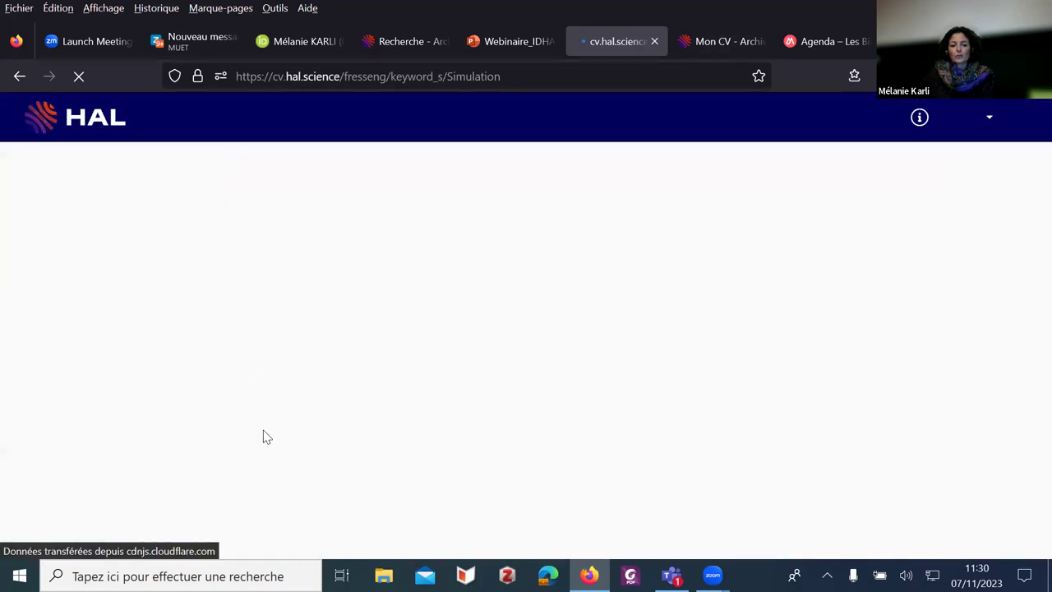
click(707, 47)
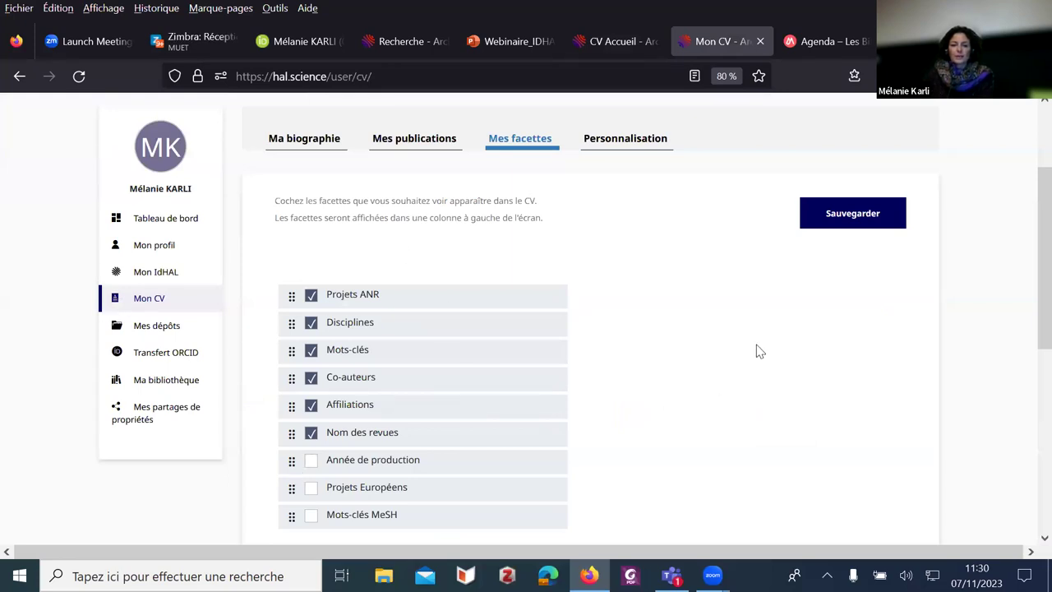
- Open the Personnalisation settings and set the Thème CSS to Thème HAL par défaut
click(612, 146)
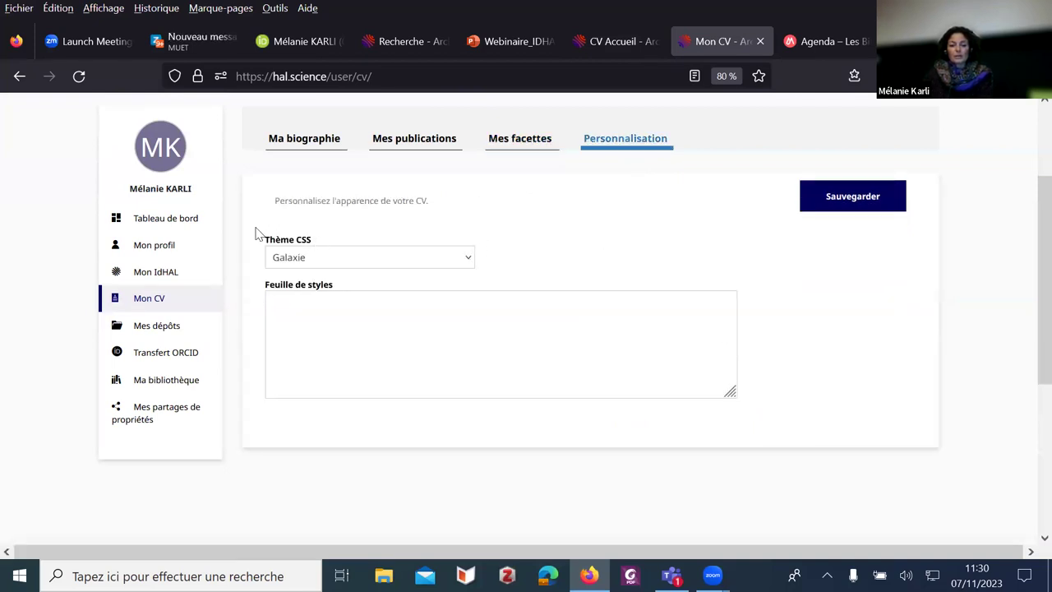
click(470, 260)
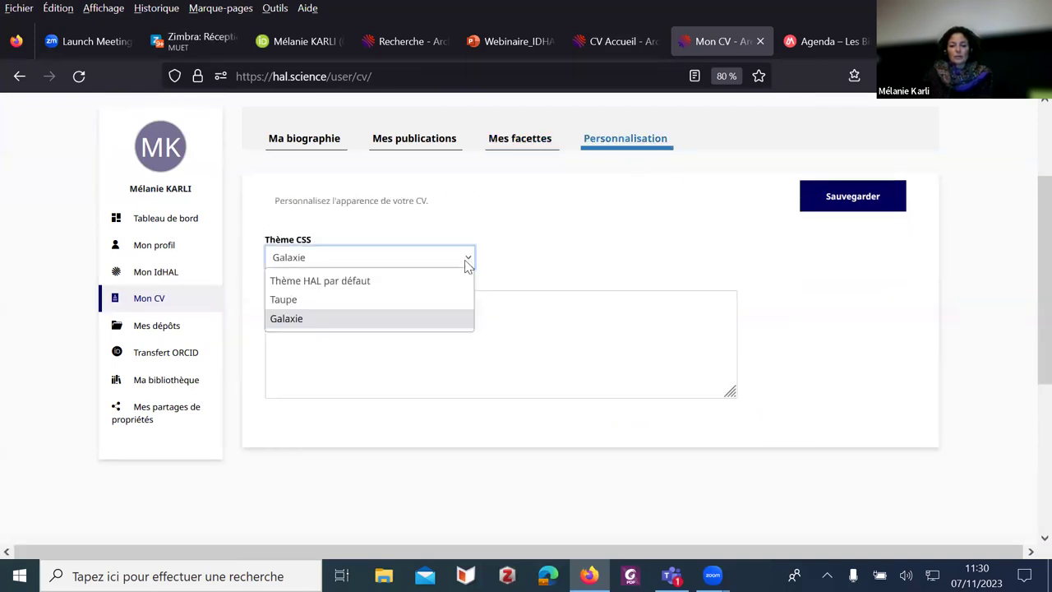
click(309, 282)
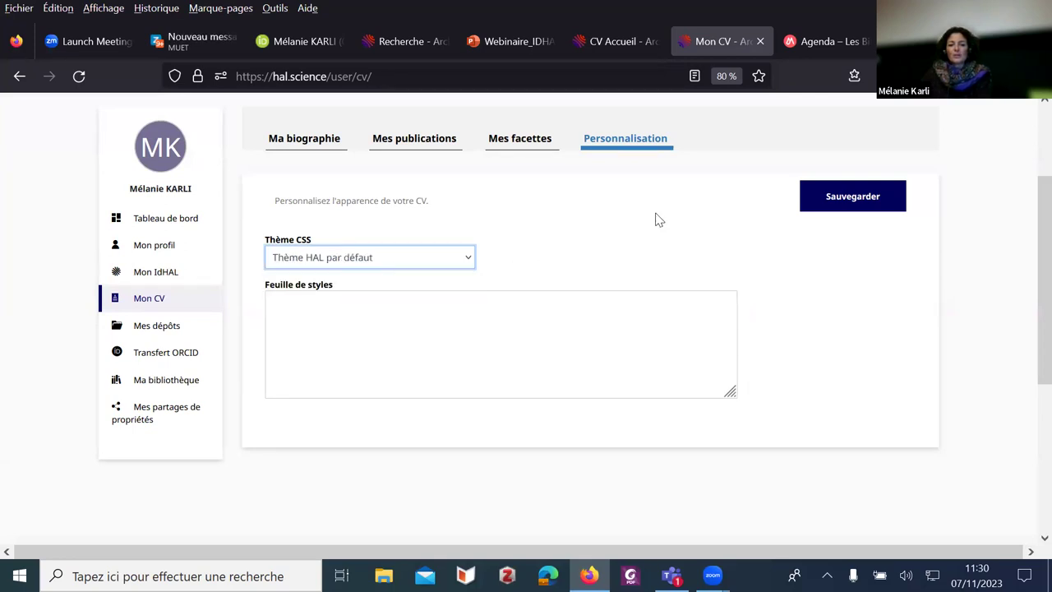
- Examine the example CV's appearance from its header and Présentation to the filtered publications, and return to the Personnalisation settings
click(618, 41)
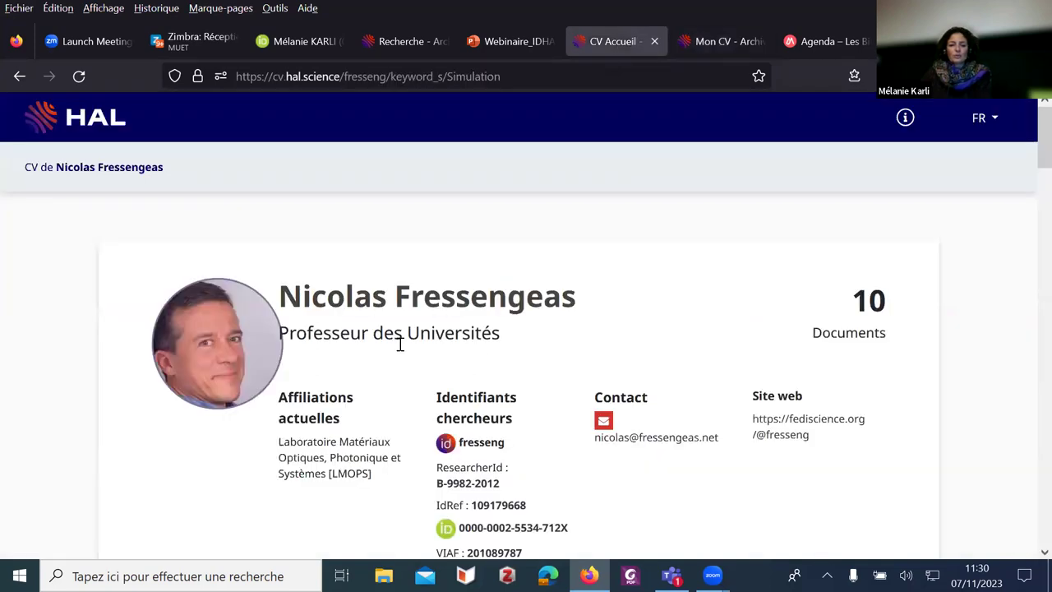
scroll(366, 315, down, 2)
scroll(248, 353, down, 5)
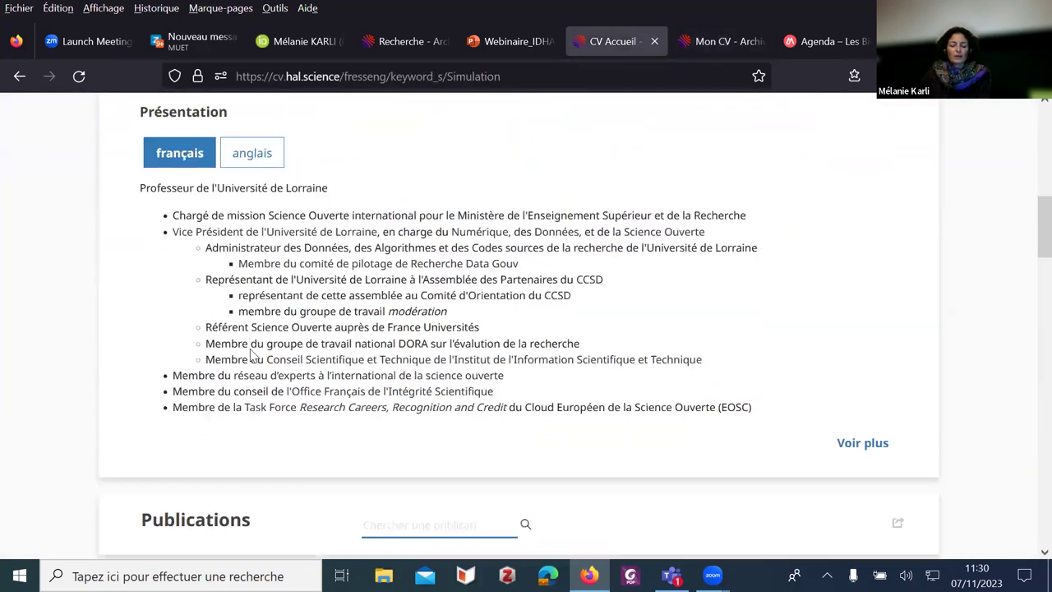
scroll(253, 355, down, 3)
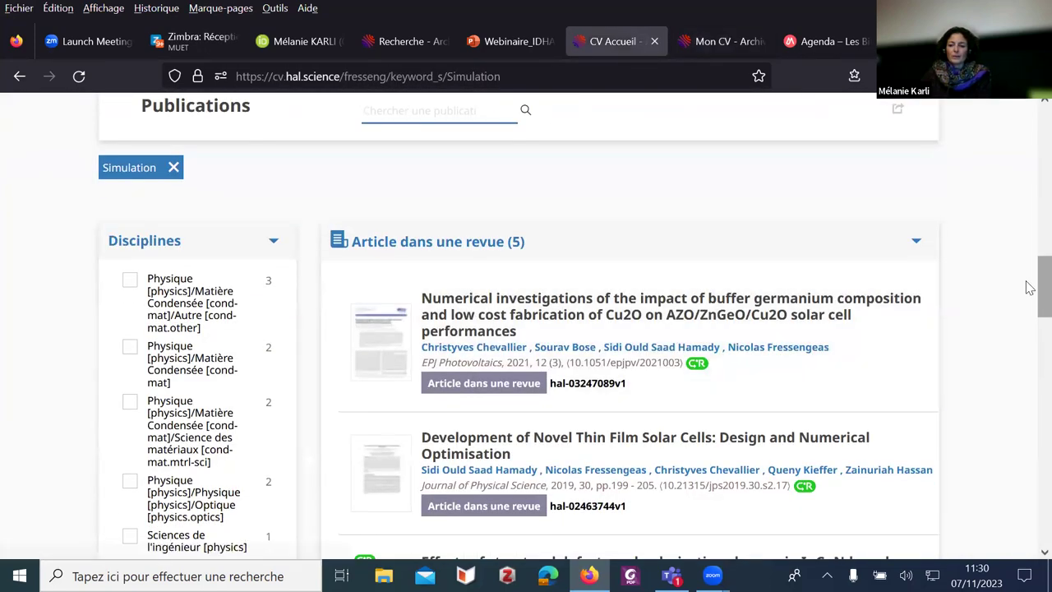
drag(1029, 306, 1027, 331)
scroll(1027, 239, up, 15)
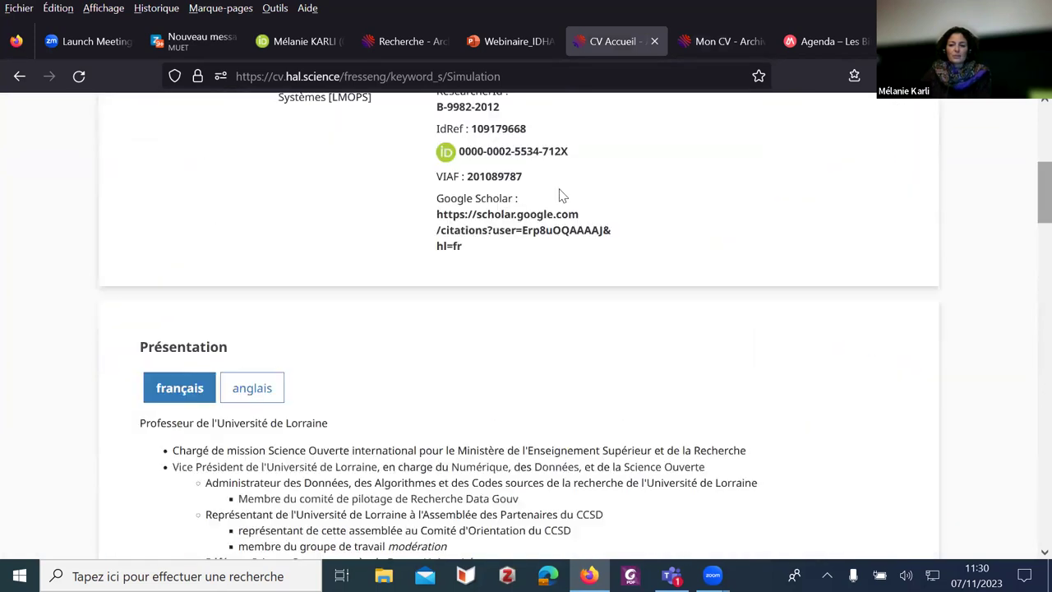
scroll(293, 415, up, 5)
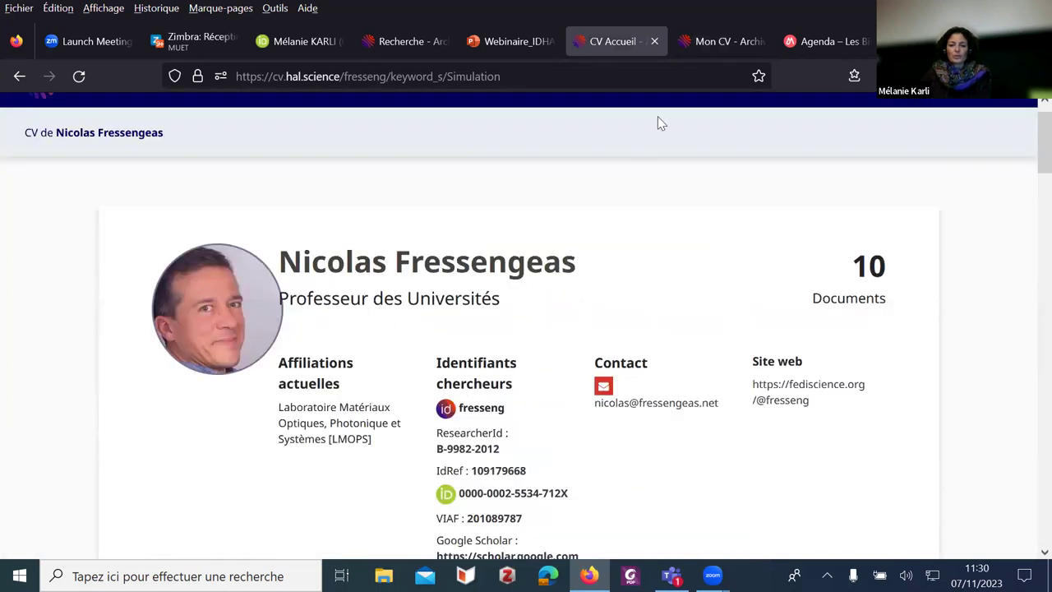
click(704, 41)
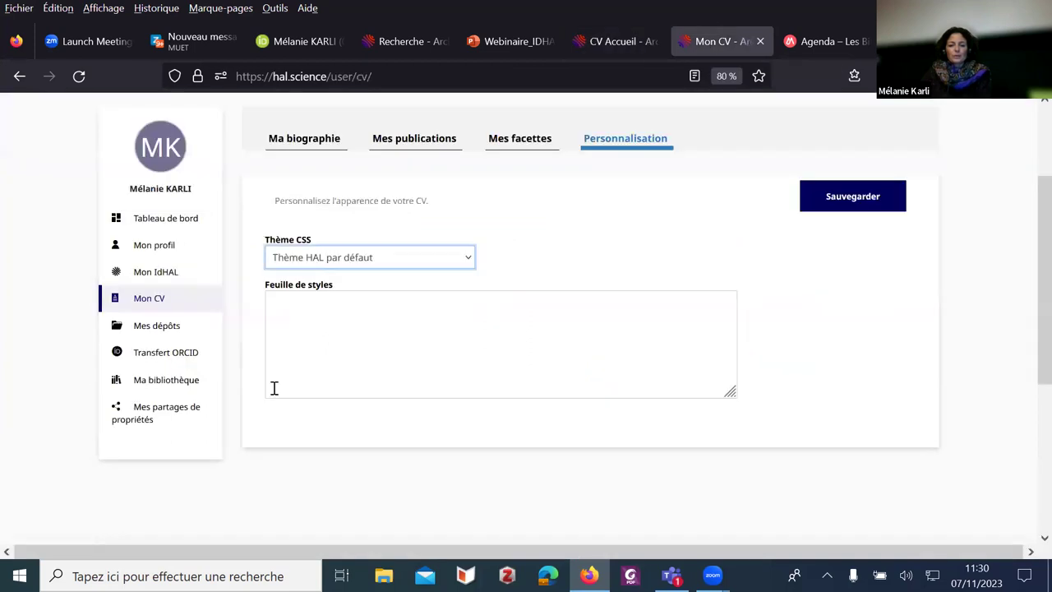
- Activate the Feuille de styles field, and consult the public page of one's own CV from header to publications
click(416, 392)
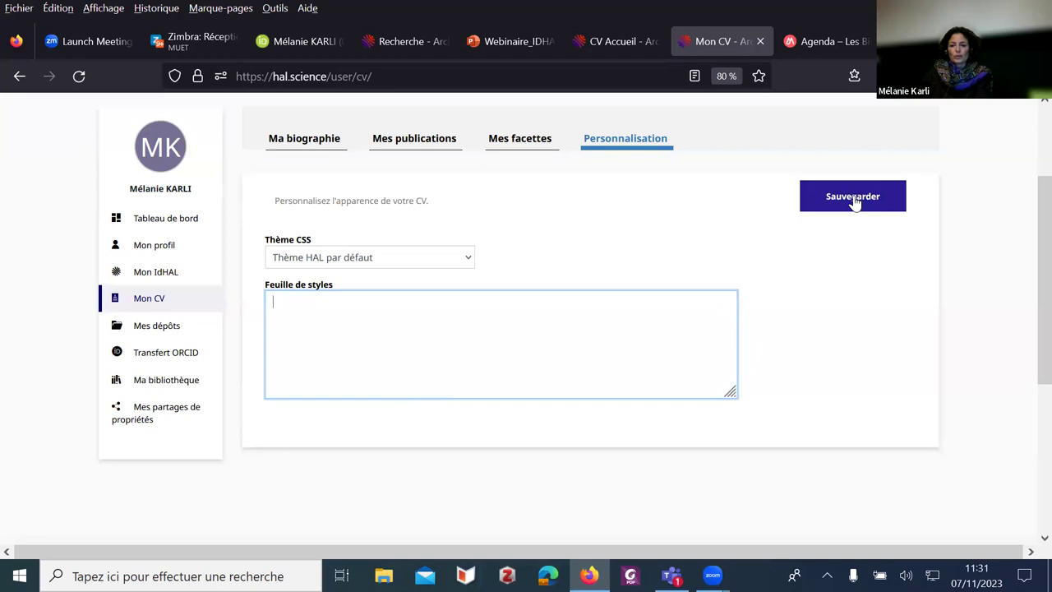
scroll(259, 165, up, 2)
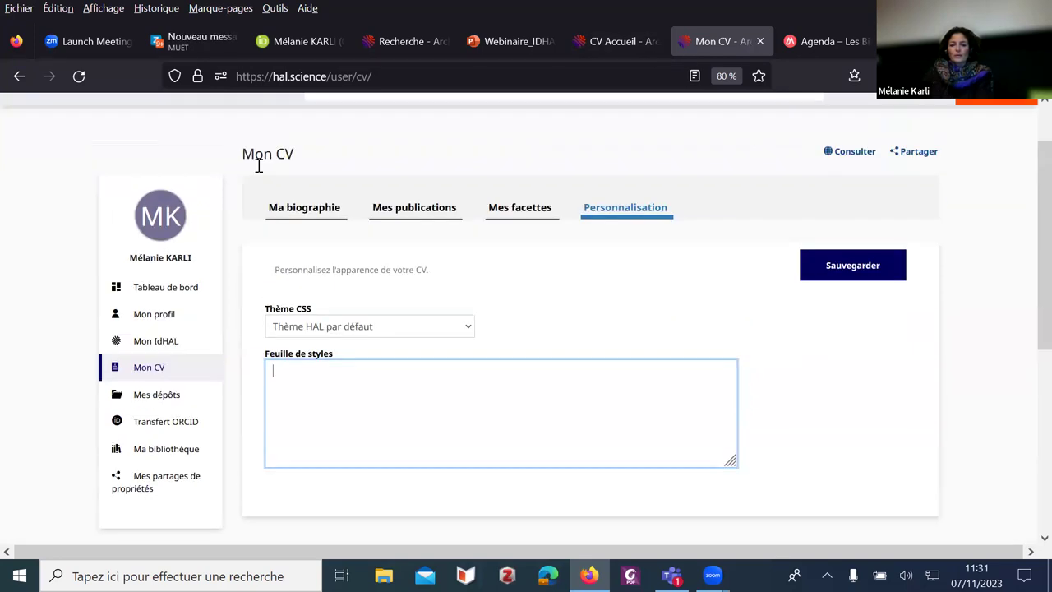
scroll(700, 329, up, 2)
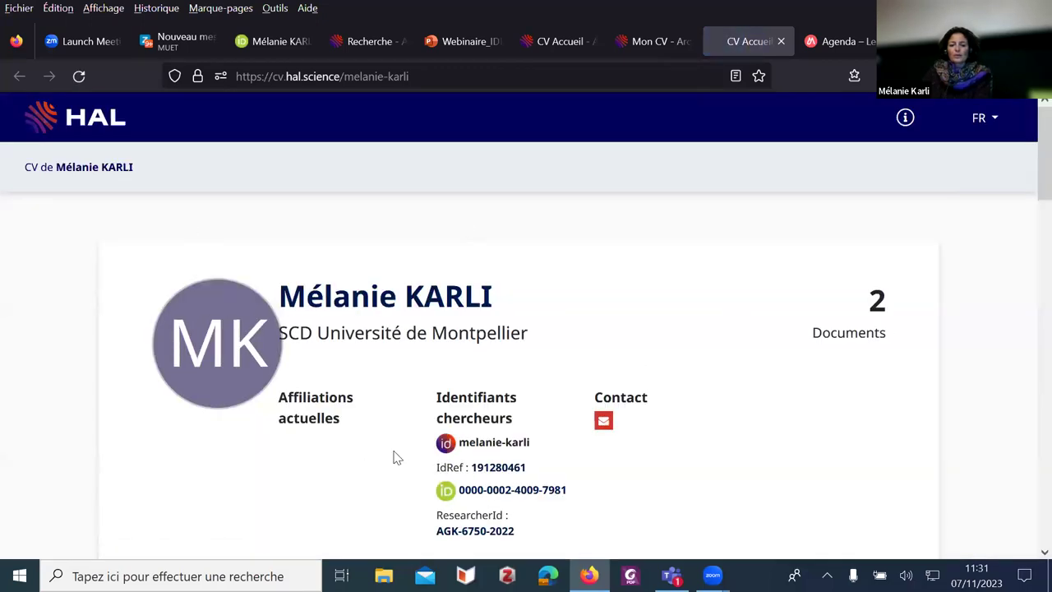
scroll(395, 457, down, 10)
scroll(411, 456, up, 10)
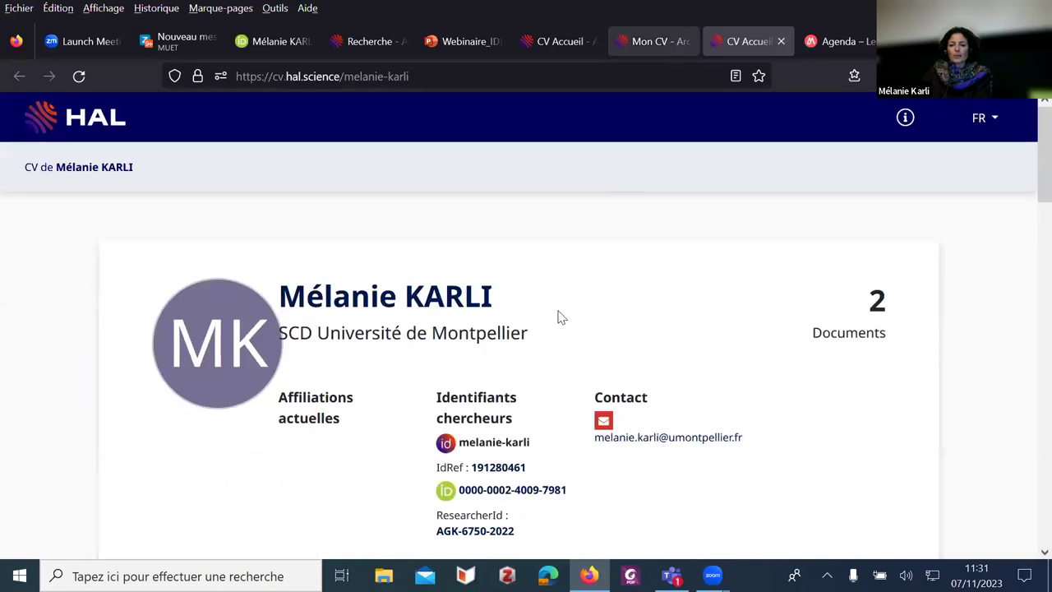
- Return to Mon CV, open its sharing options to view the available services, and close them without sharing
key(ctrl+shift+Tab)
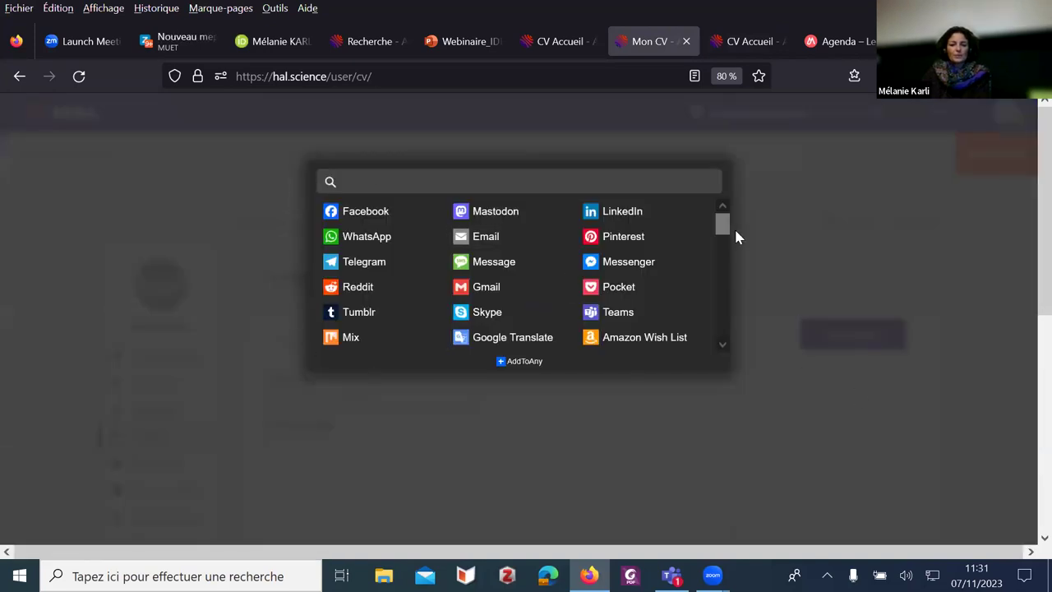
mouse_move(722, 227)
mouse_down()
mouse_move(728, 338)
mouse_move(727, 211)
mouse_up()
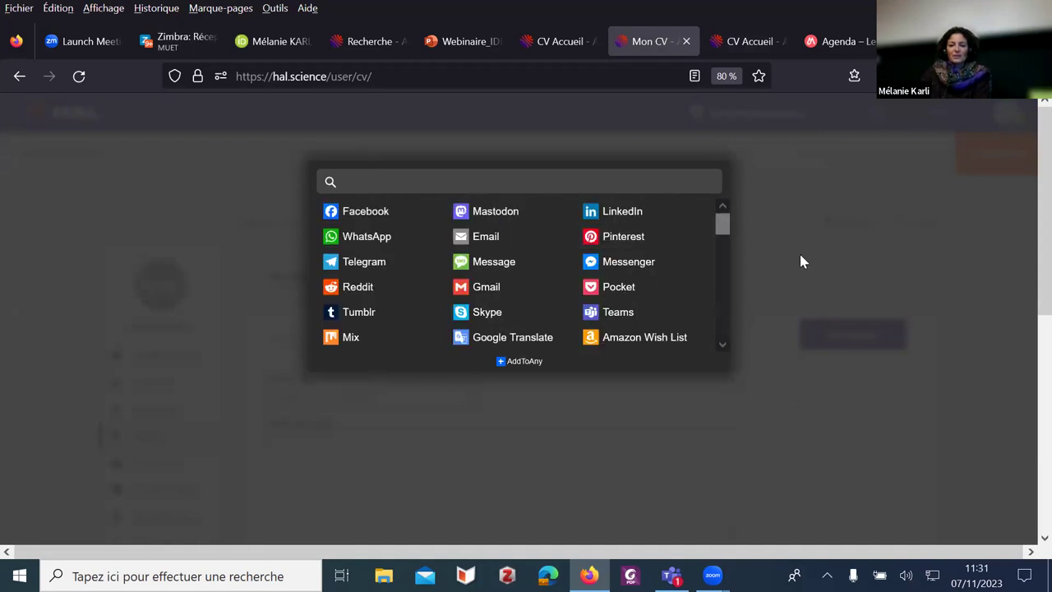
click(810, 246)
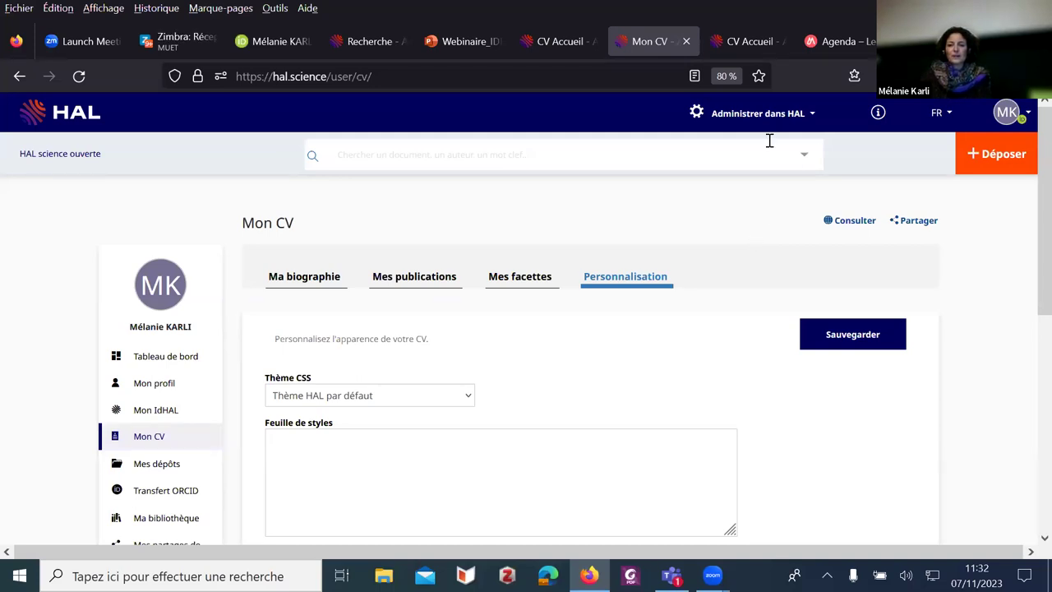
- Switch to the university library's Agenda page, review the upcoming webinars, and open the library's Science Ouverte page
click(838, 46)
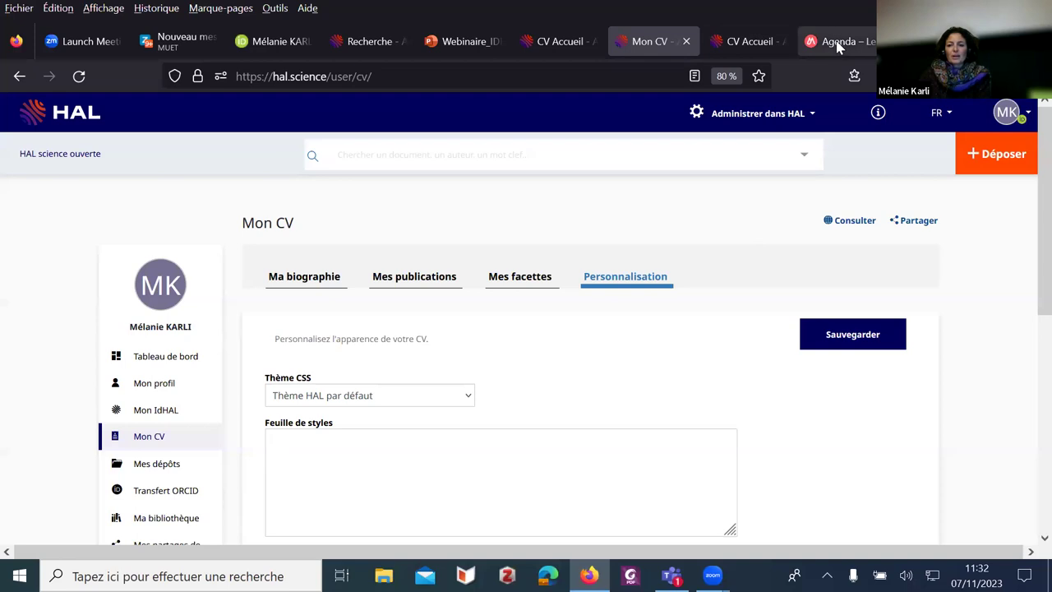
scroll(594, 282, down, 2)
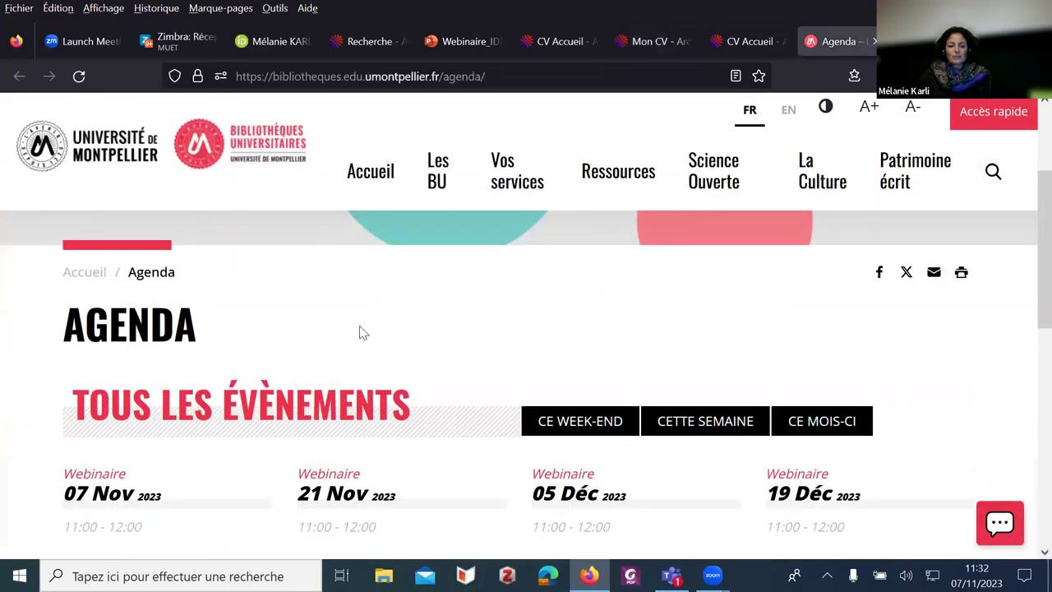
scroll(232, 320, down, 2)
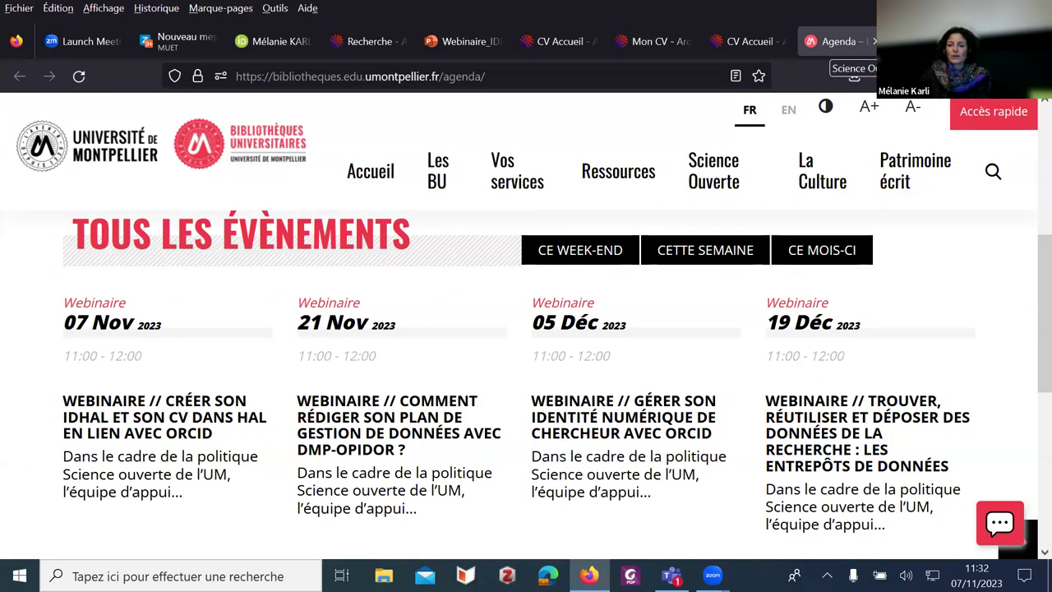
click(855, 76)
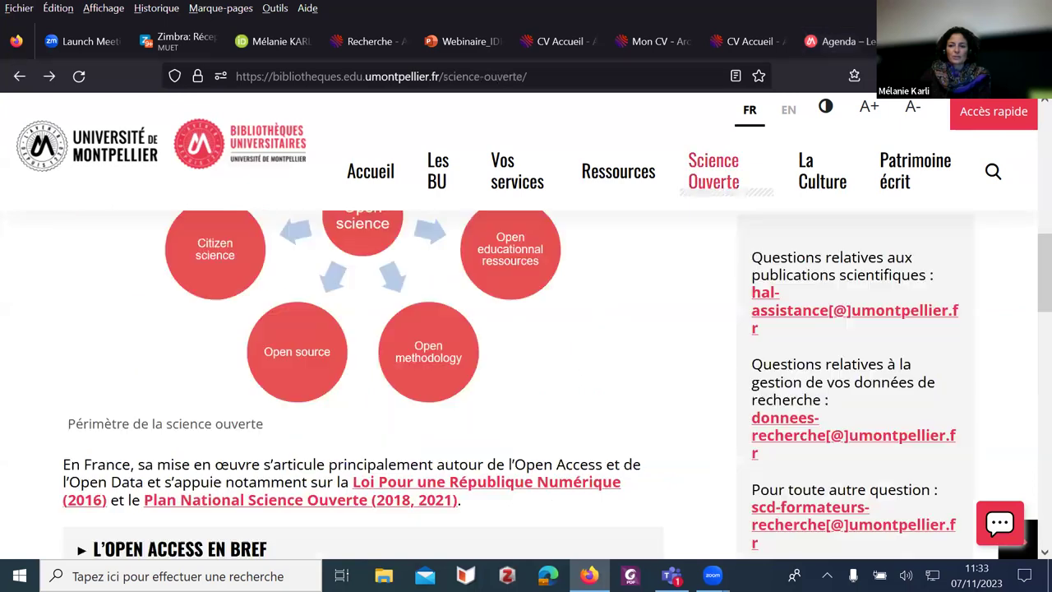